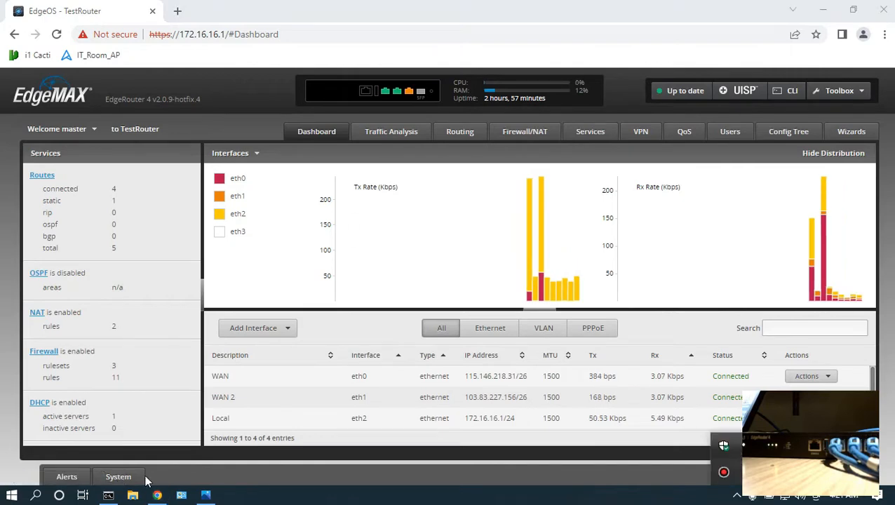
# Enable the SNMP agent in the router's system settings and enter the SNMP community string
pyautogui.click(120, 477)
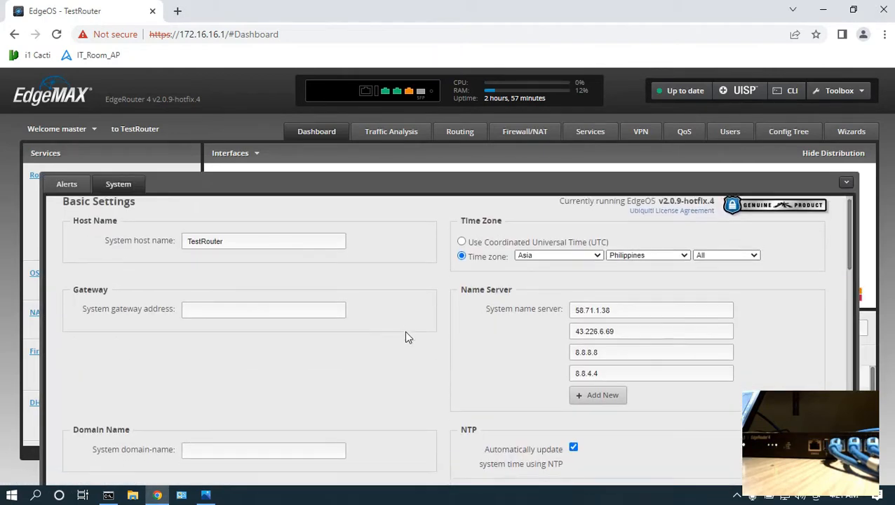
pyautogui.scroll(-5, 410, 335)
pyautogui.moveTo(512, 241); pyautogui.dragTo(461, 240)
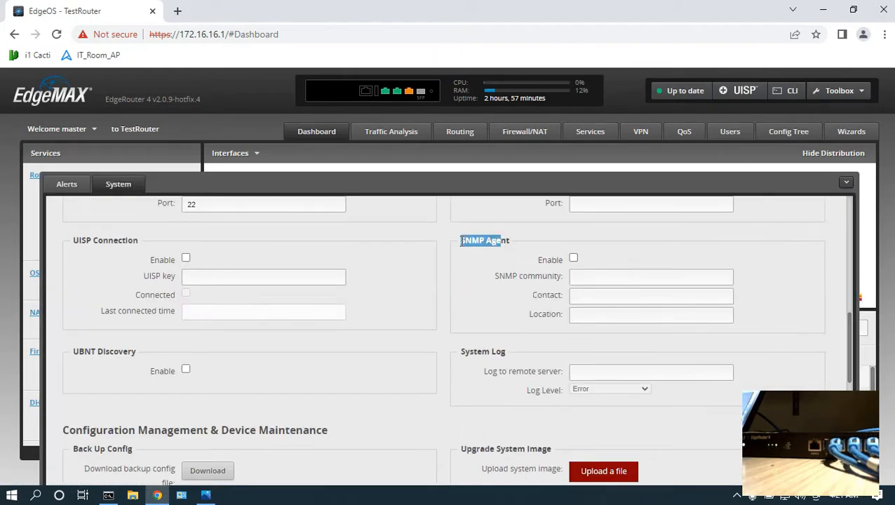
pyautogui.click(573, 258)
pyautogui.click(588, 276)
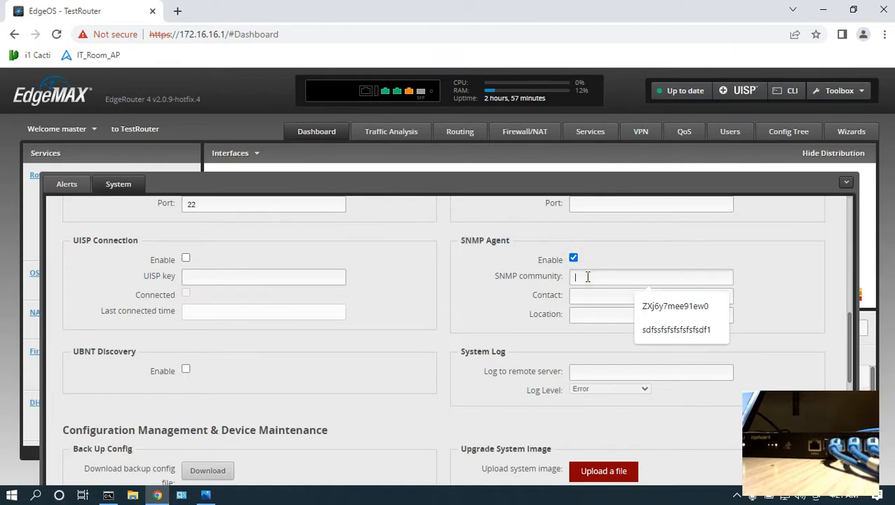
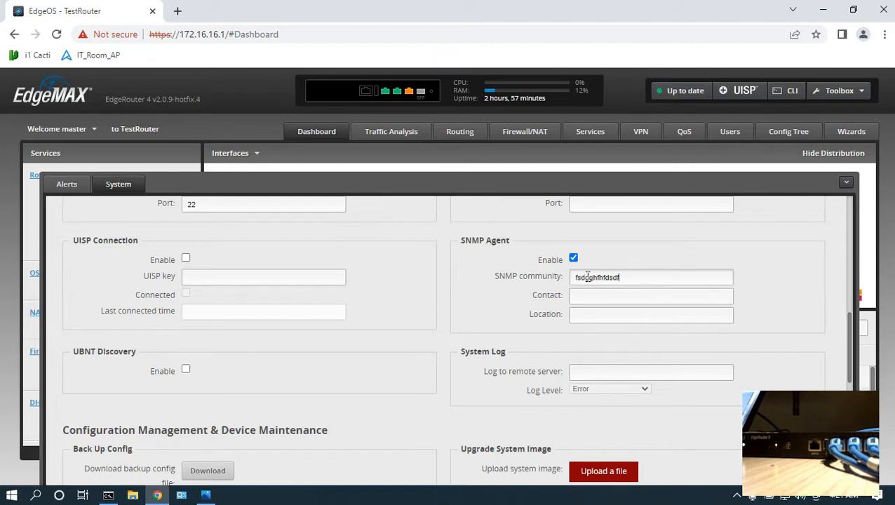
# Copy the SNMP community string into a new Notepad document to keep it for reference
pyautogui.moveTo(656, 277); pyautogui.dragTo(559, 291)
pyautogui.hotkey('ctrl', 'c')
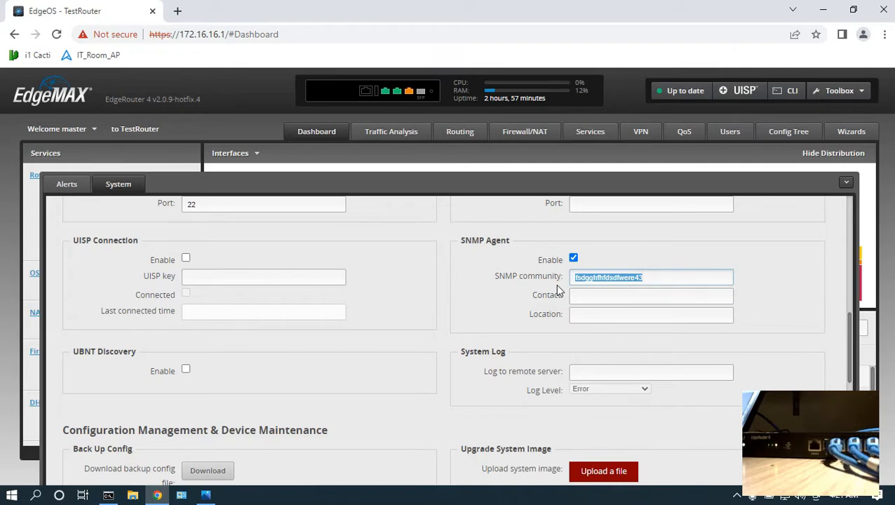
pyautogui.press('super')
pyautogui.write('notepad')
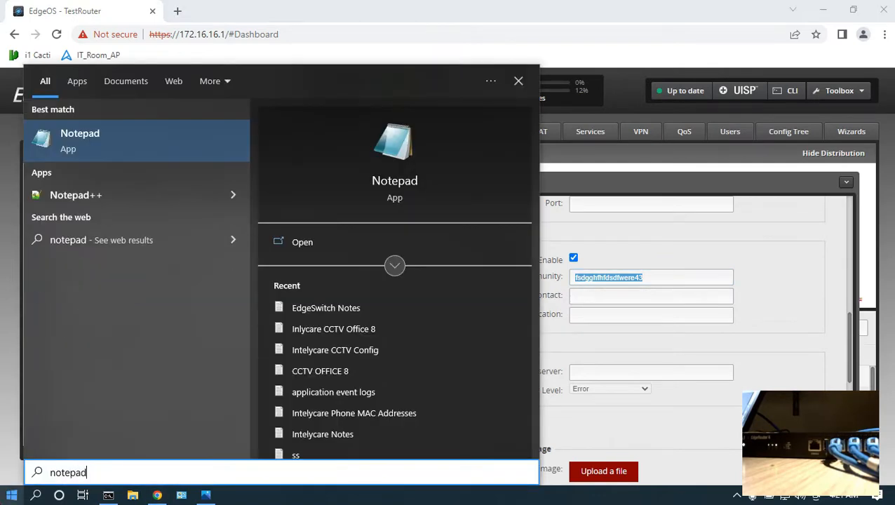
pyautogui.press('Return')
pyautogui.hotkey('ctrl', 'v')
pyautogui.write('te')
# Set the SNMP agent's contact and location to "test" and save the system settings
pyautogui.click(611, 295)
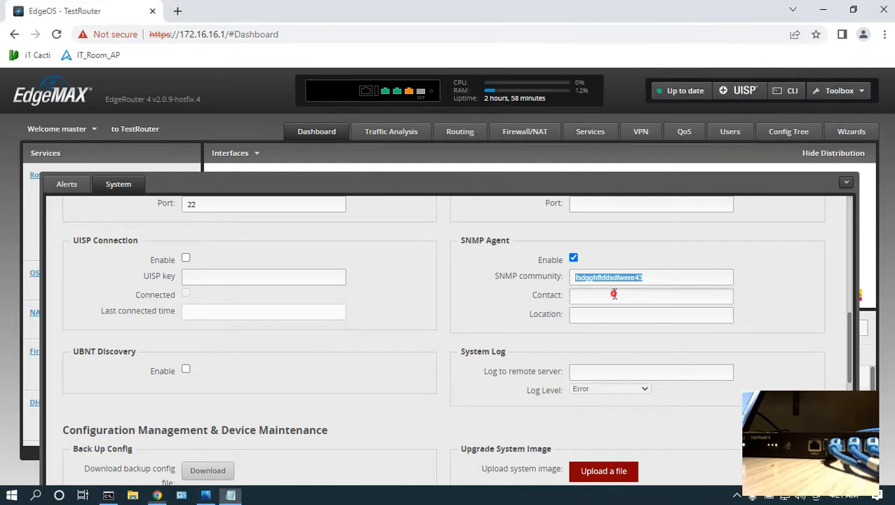
pyautogui.write('test')
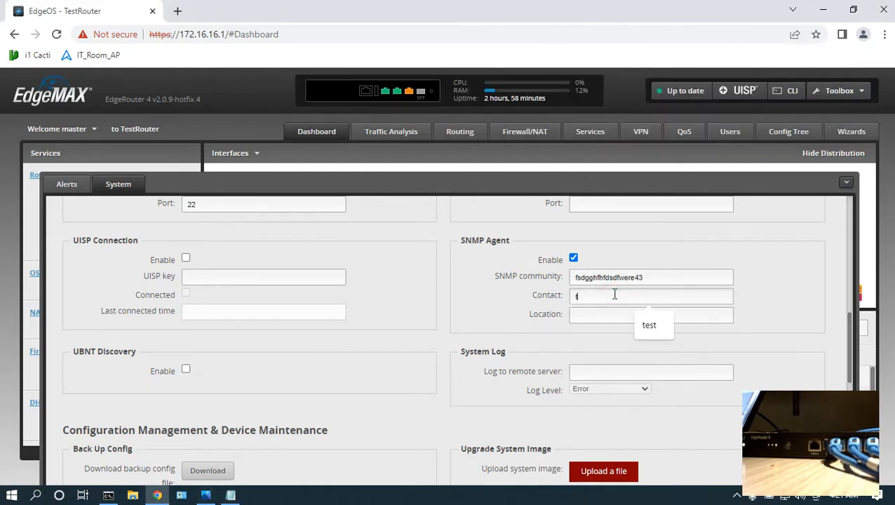
pyautogui.click(619, 314)
pyautogui.write('test')
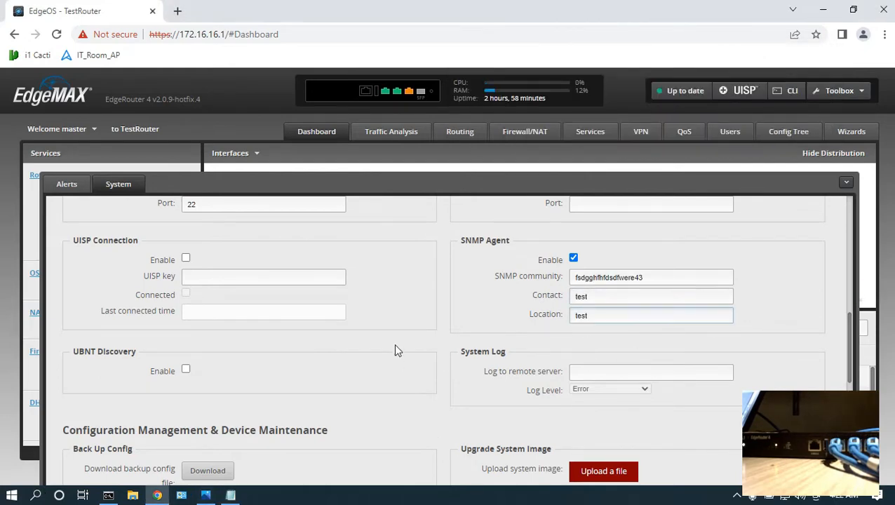
pyautogui.scroll(-10, 394, 342)
pyautogui.click(93, 461)
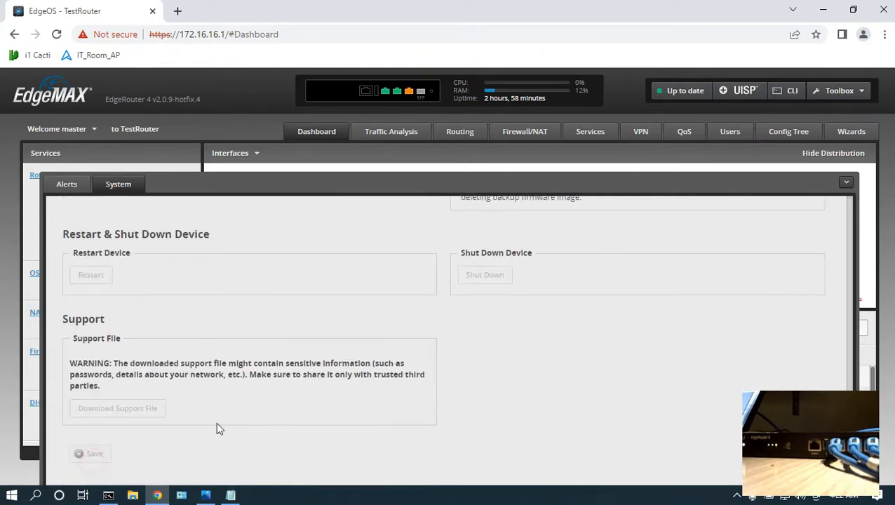
# Create a firewall address group named ISPIPs with the description ISPIPs
pyautogui.click(518, 143)
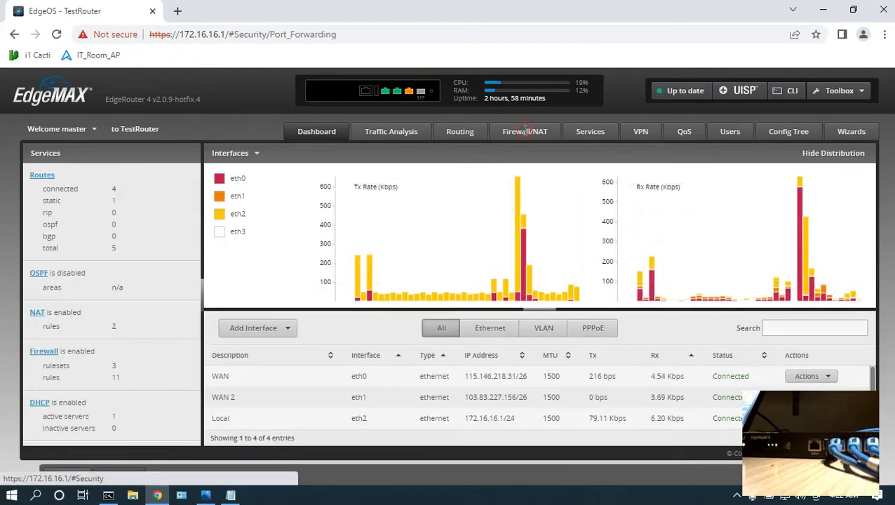
pyautogui.click(283, 154)
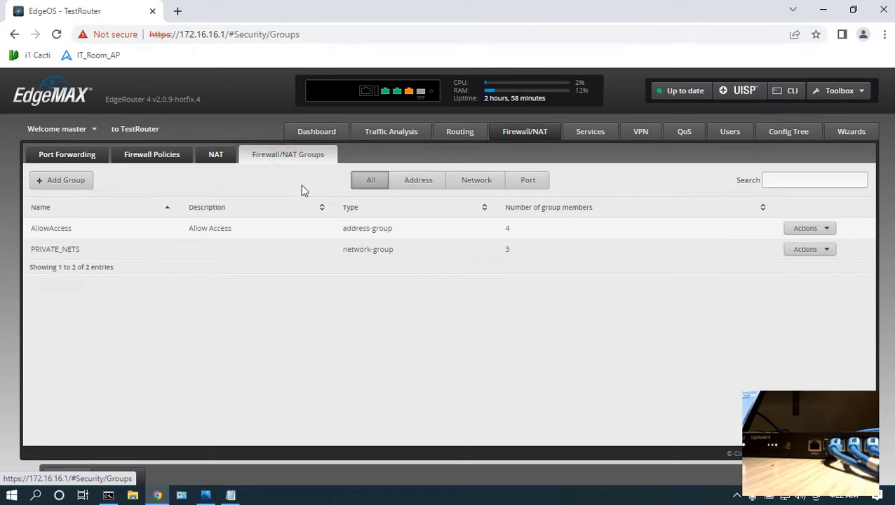
pyautogui.click(68, 181)
pyautogui.click(421, 235)
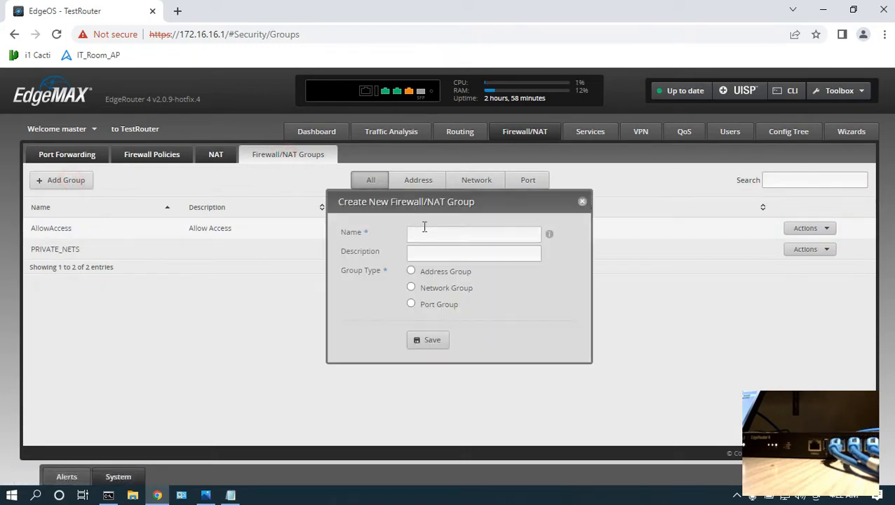
pyautogui.write('ISP')
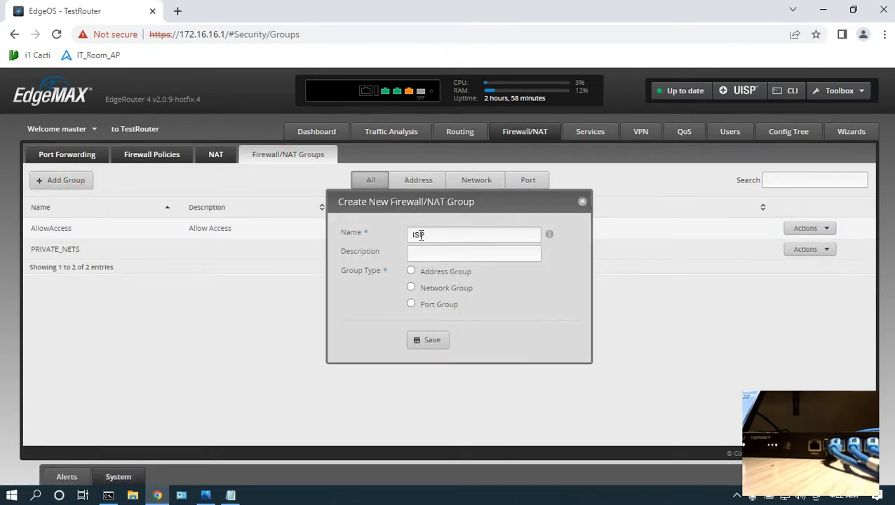
pyautogui.click(473, 252)
pyautogui.write('ISPIPs')
pyautogui.click(436, 273)
pyautogui.click(432, 341)
# Add 115.146.218.31 and 103.83.227.156 from the network diagram to the ISPIPs address group and save it
pyautogui.click(431, 279)
pyautogui.click(205, 496)
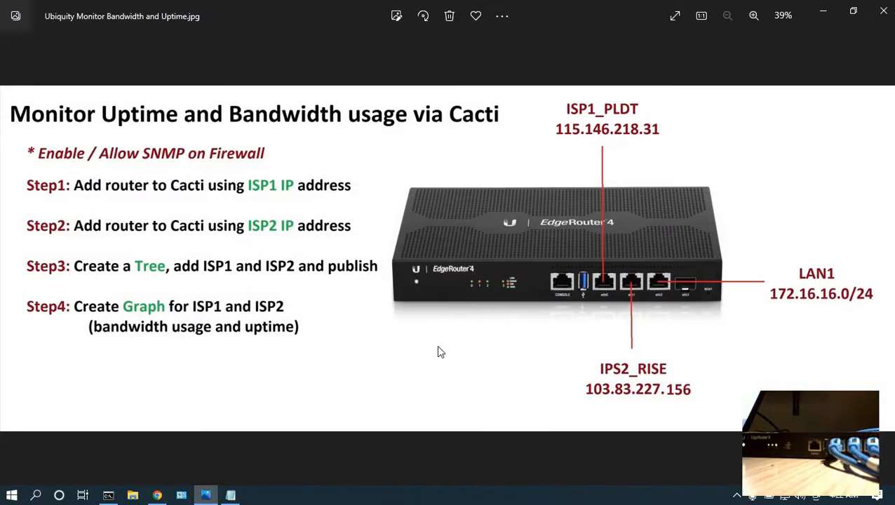
pyautogui.click(823, 12)
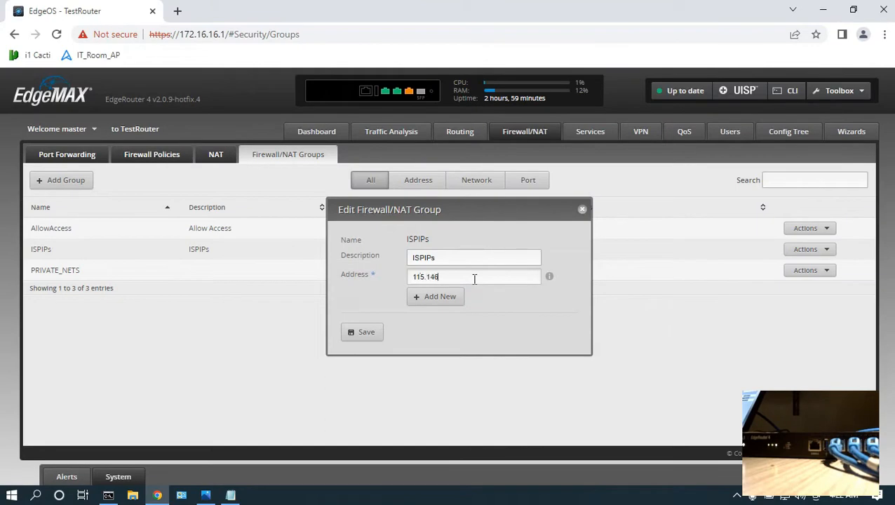
pyautogui.click(454, 298)
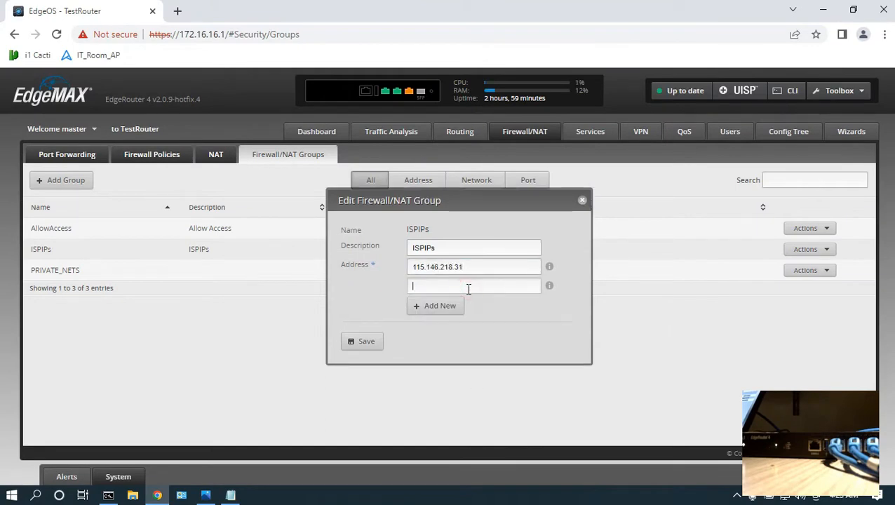
pyautogui.click(206, 496)
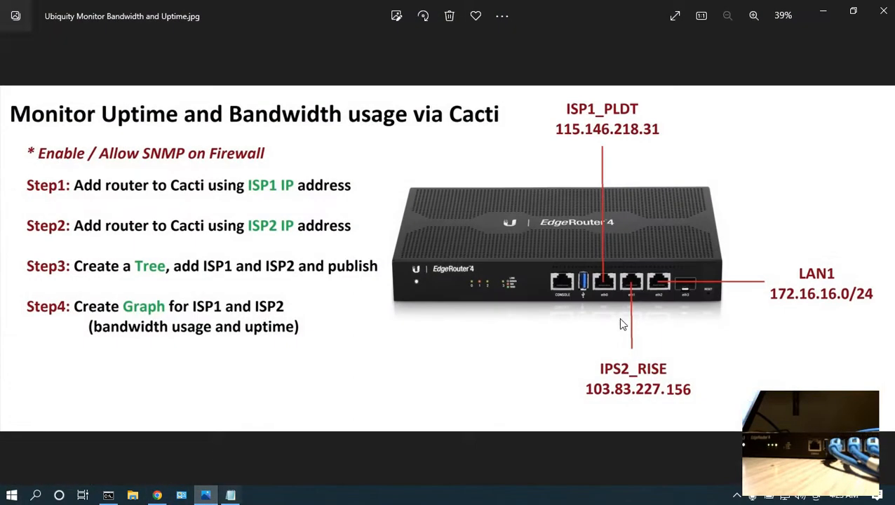
pyautogui.hotkey('alt', 'Tab')
pyautogui.write('10')
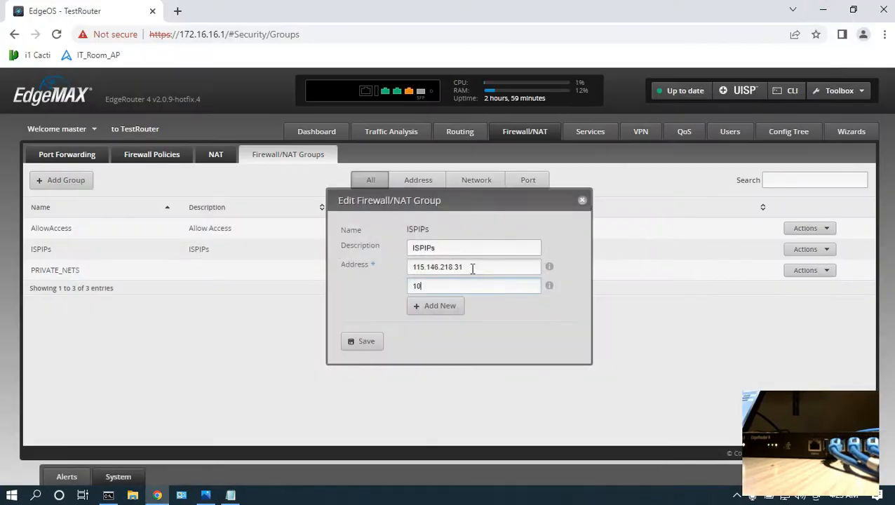
pyautogui.write('3.83.227.156')
pyautogui.click(368, 347)
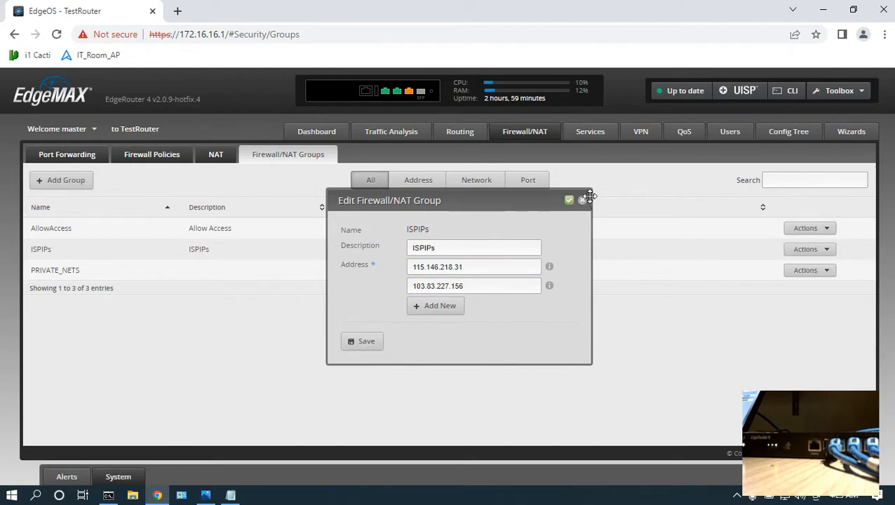
pyautogui.click(583, 200)
# Start a new rule in the WAN_LOCAL ruleset described as Cacti_Monitoring, with action Accept and protocol Both TCP and UDP
pyautogui.click(158, 155)
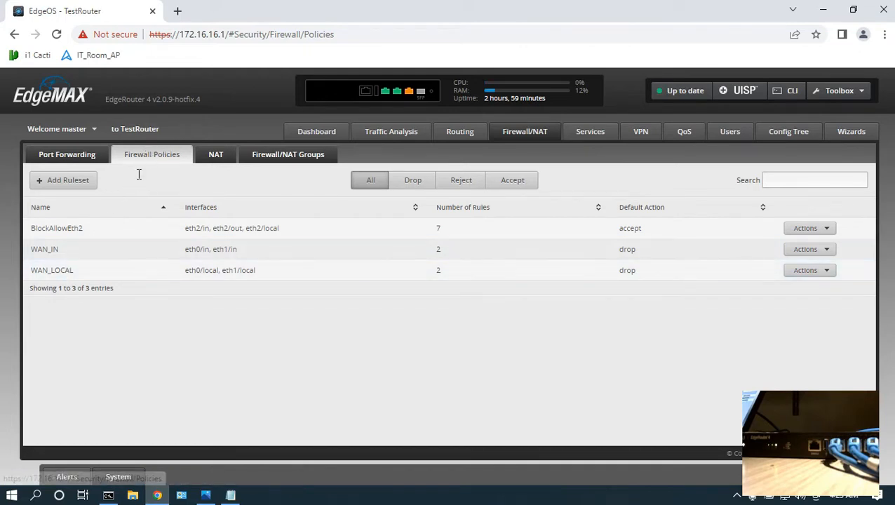
pyautogui.click(809, 272)
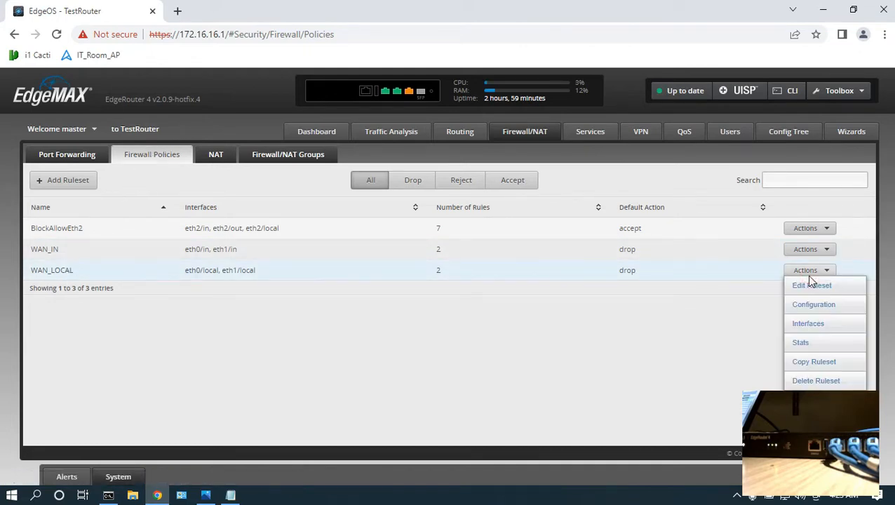
pyautogui.click(808, 288)
pyautogui.click(229, 326)
pyautogui.click(423, 180)
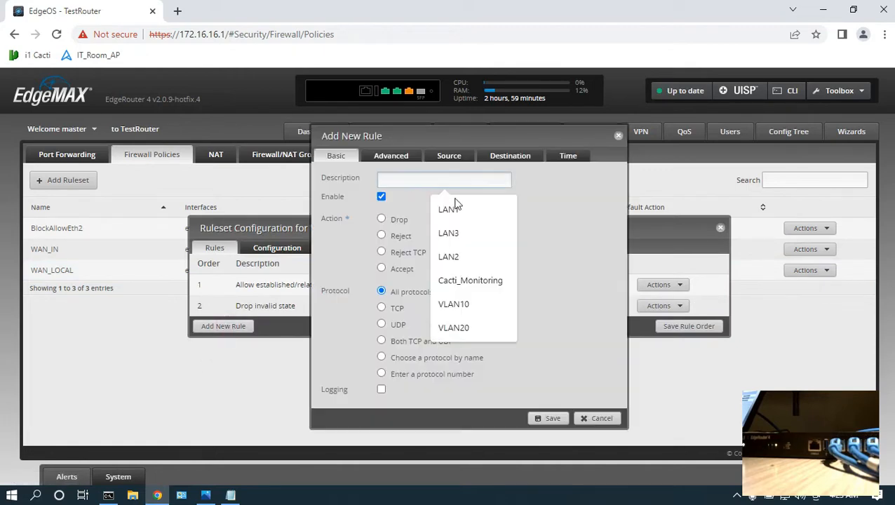
pyautogui.click(462, 280)
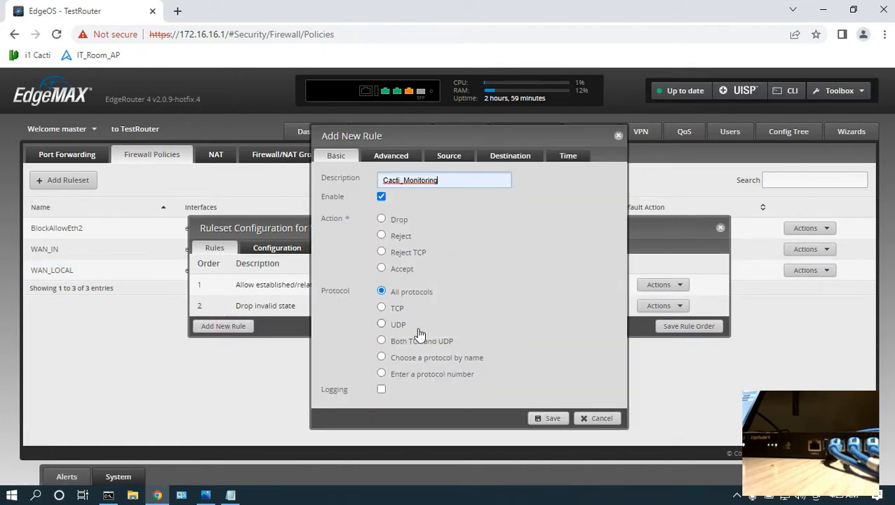
pyautogui.click(382, 269)
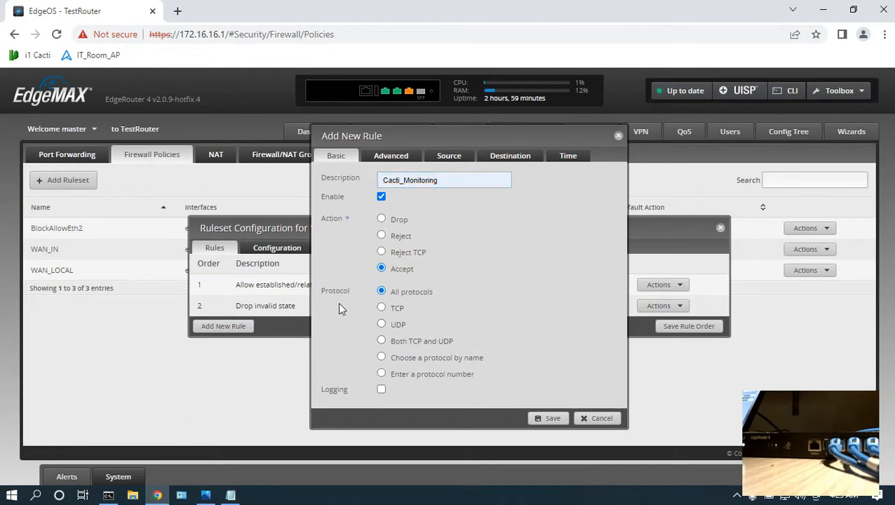
pyautogui.click(413, 341)
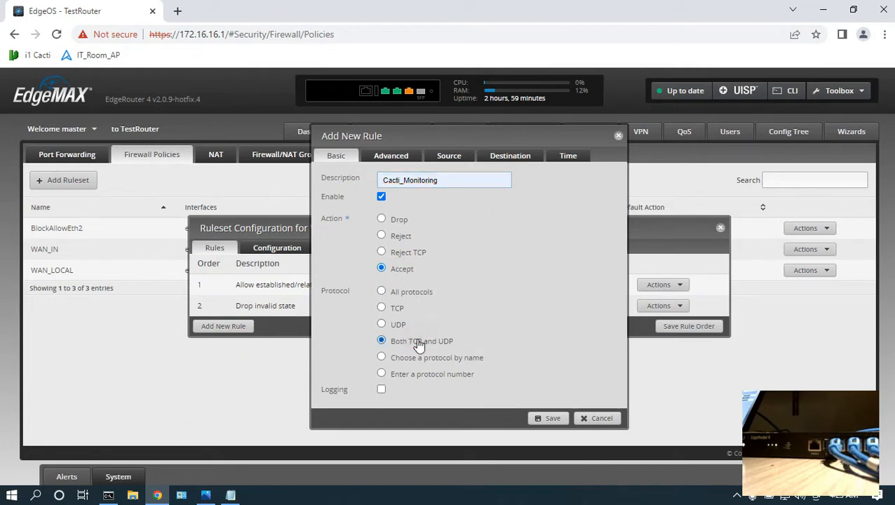
# Select the advanced matching options for the Cacti_Monitoring rule
pyautogui.click(395, 159)
pyautogui.click(406, 174)
pyautogui.click(397, 206)
pyautogui.click(400, 223)
pyautogui.click(390, 348)
pyautogui.click(442, 144)
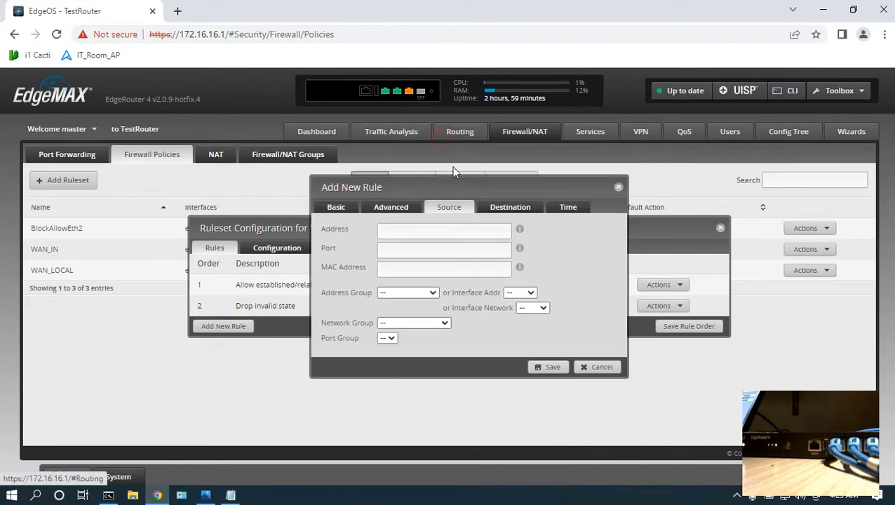
pyautogui.click(435, 232)
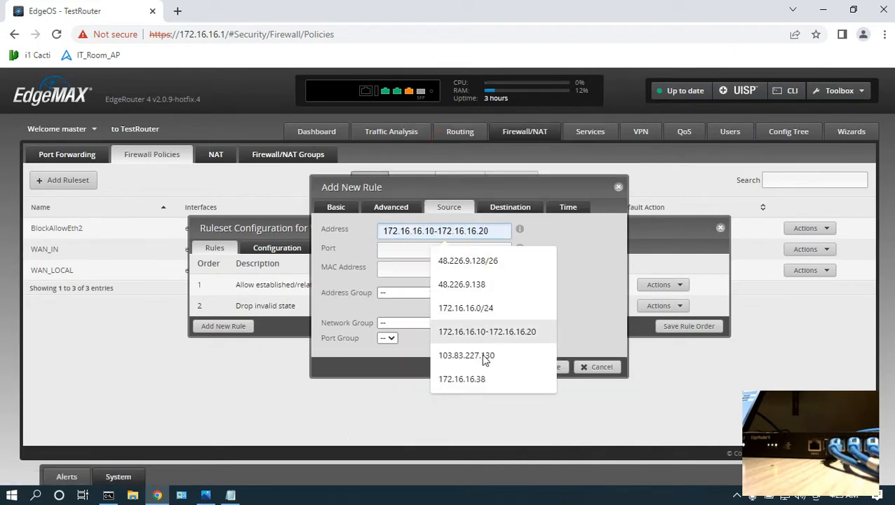
pyautogui.click(484, 358)
# Set the rule's destination to address group ISPIPs with port 161 and save the rule
pyautogui.click(497, 207)
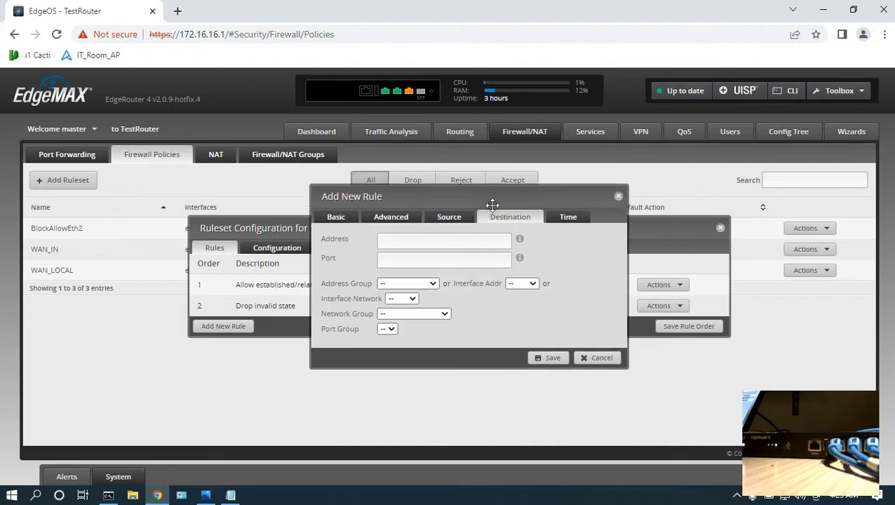
pyautogui.click(425, 283)
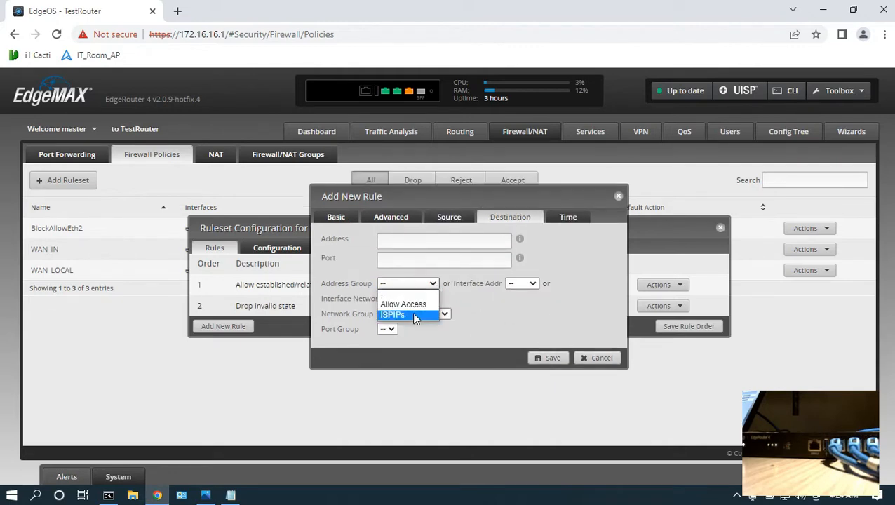
pyautogui.click(413, 315)
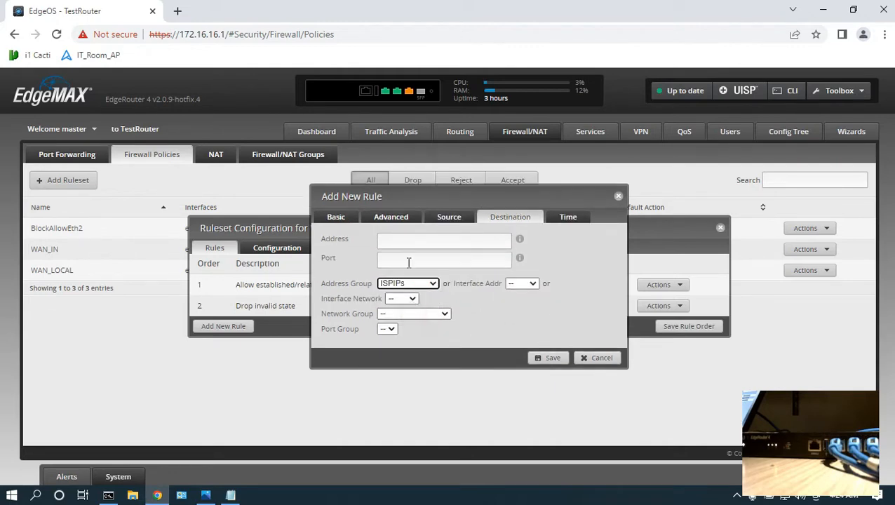
pyautogui.click(408, 262)
pyautogui.click(446, 314)
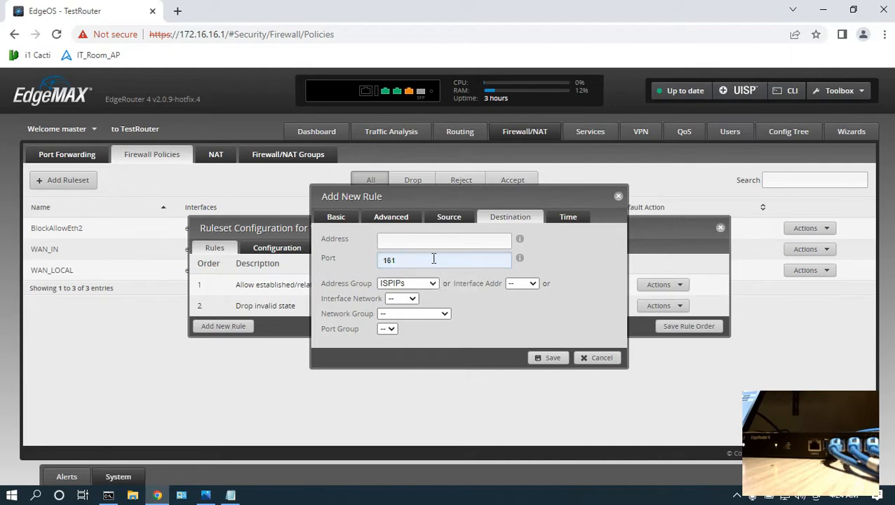
pyautogui.click(551, 358)
# Move the Cacti_Monitoring rule above Drop invalid state, save the rule order and close the WAN_LOCAL ruleset configuration
pyautogui.moveTo(353, 320); pyautogui.dragTo(356, 290)
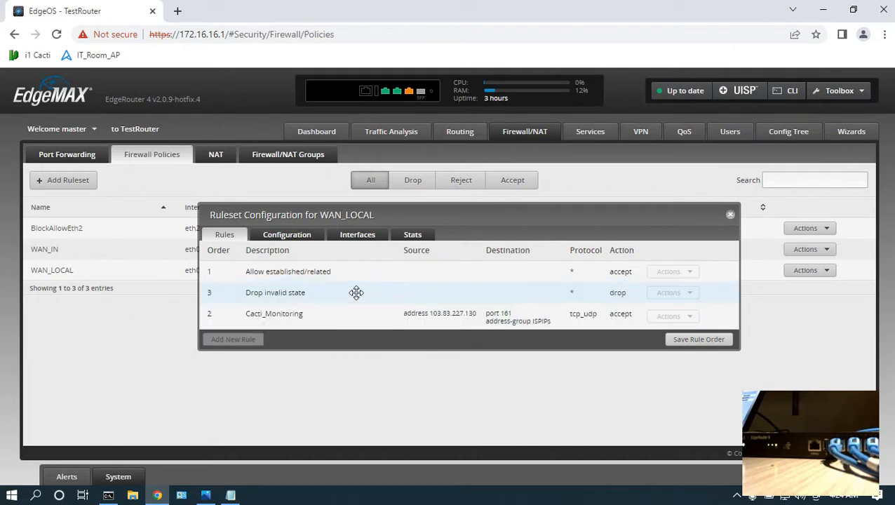
pyautogui.click(698, 340)
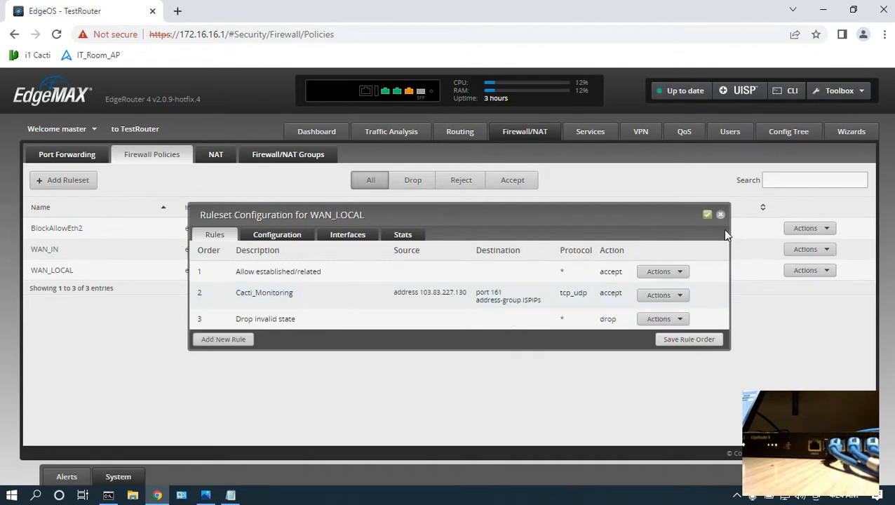
pyautogui.click(729, 214)
# Switch to the Ubiquity Monitor Bandwidth and Uptime image to review the Cacti setup steps
pyautogui.click(205, 495)
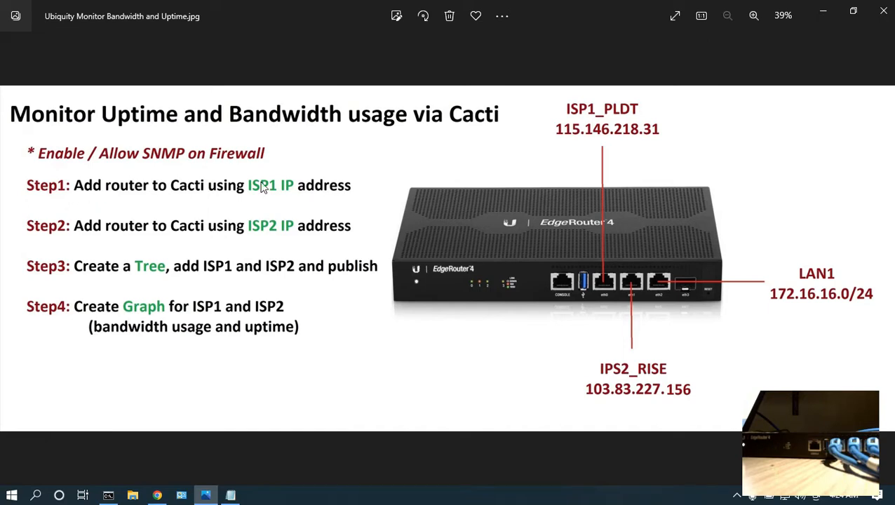
# Switch to AnyDesk and open the Cacti console in the remote browser
pyautogui.press('super')
pyautogui.write('anydesk')
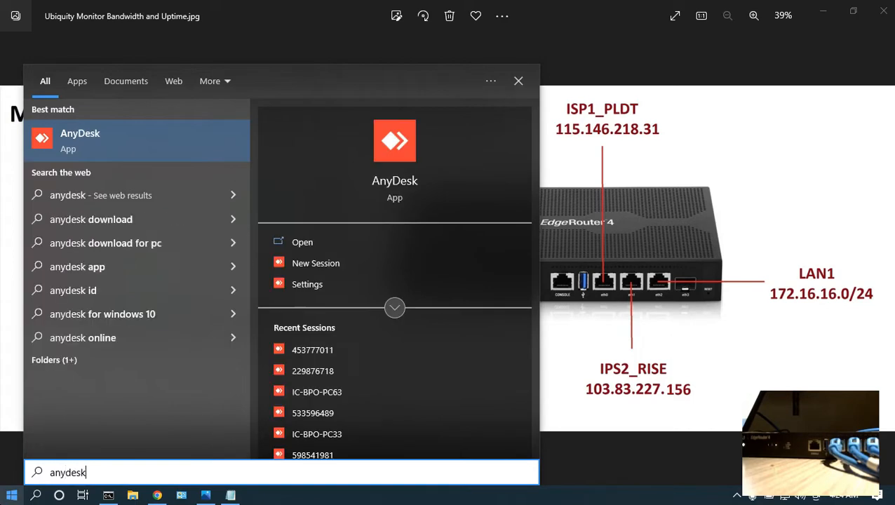
pyautogui.press('Return')
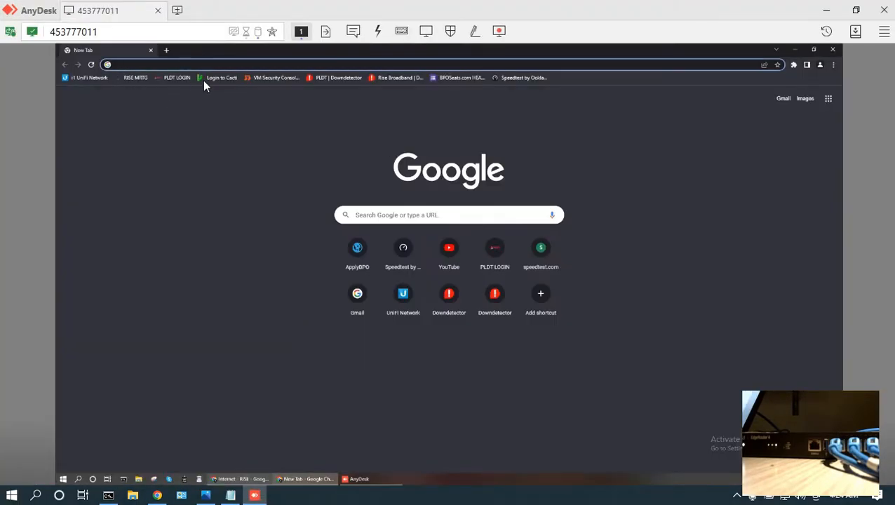
pyautogui.click(216, 80)
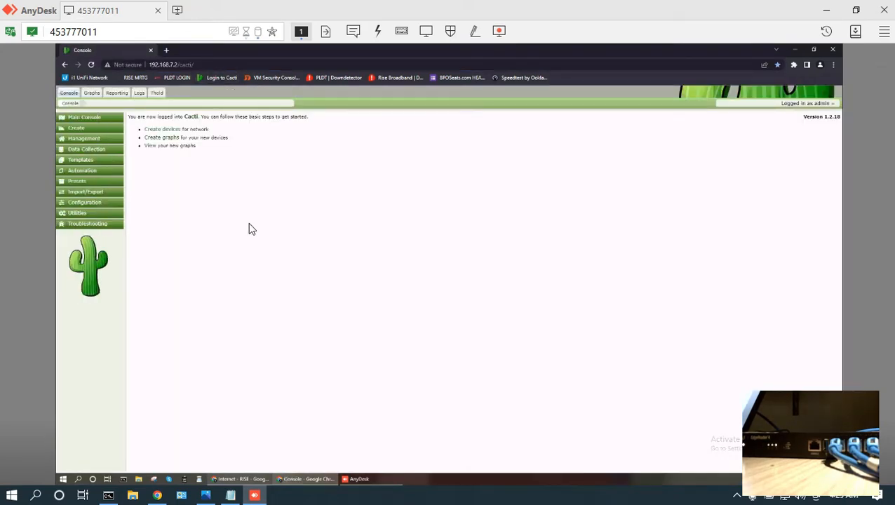
# Add a new device from the Cacti device list with the description TestRouter_ISP1
pyautogui.click(107, 139)
pyautogui.click(71, 148)
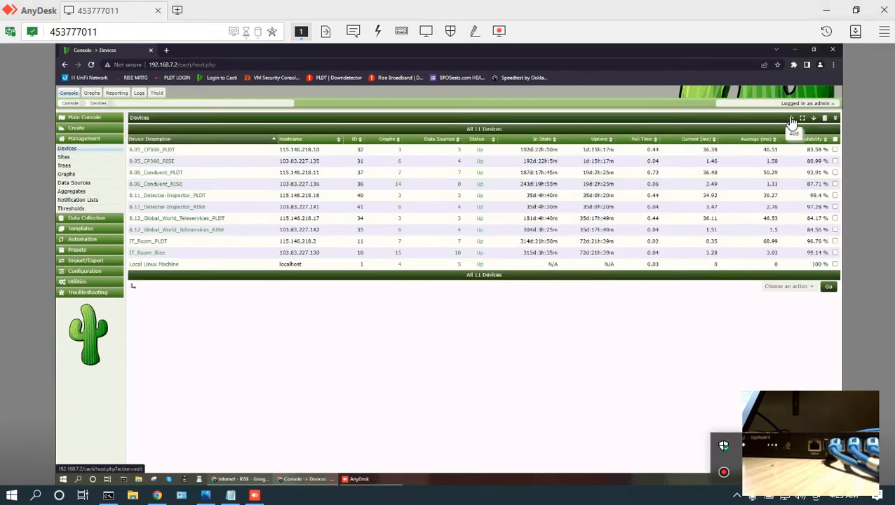
pyautogui.click(791, 119)
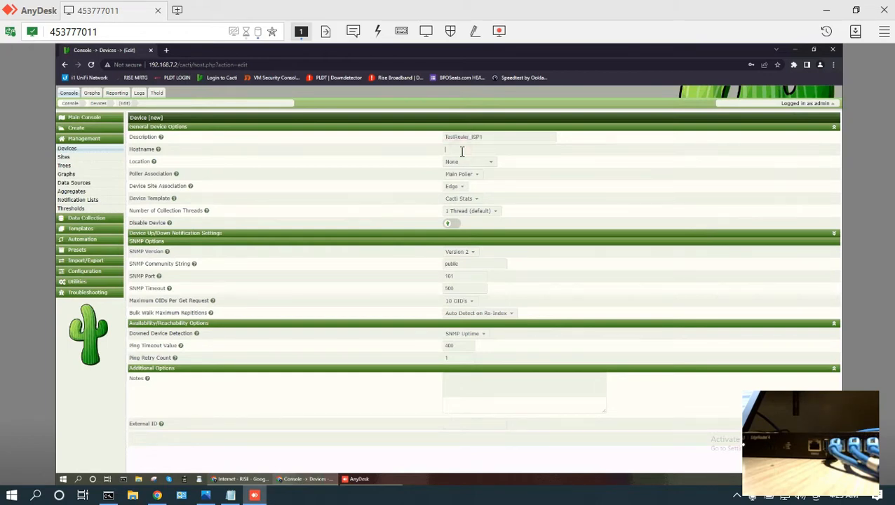
# Set the new device's hostname to the ISP1 address 115.146.218.31 and its device template to Generic SNMP Device
pyautogui.click(206, 495)
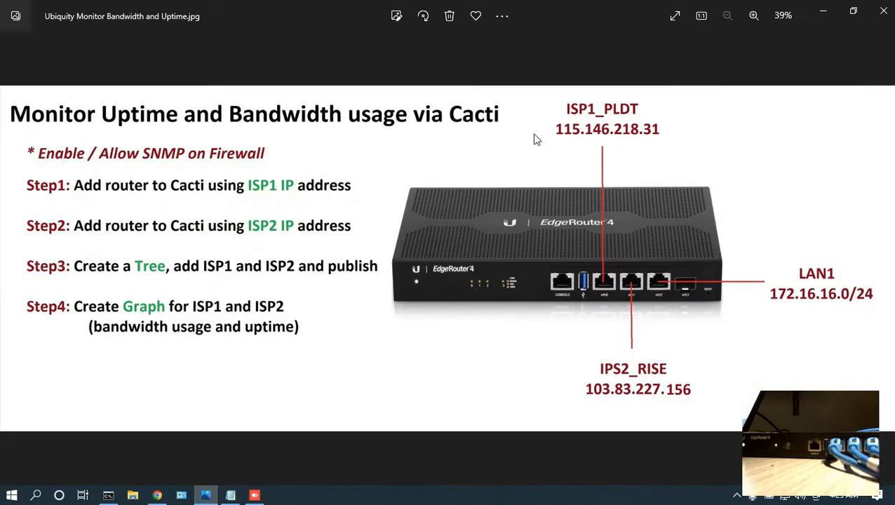
pyautogui.click(822, 10)
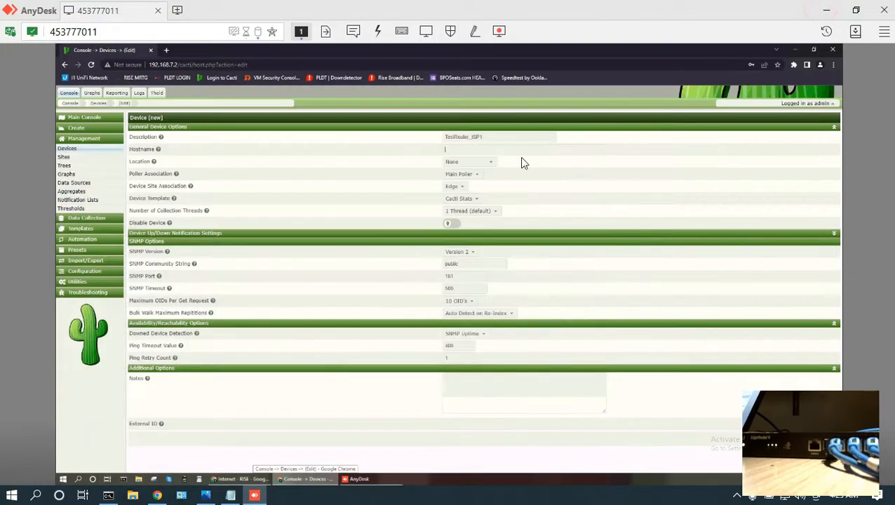
pyautogui.write('115.146.218.31')
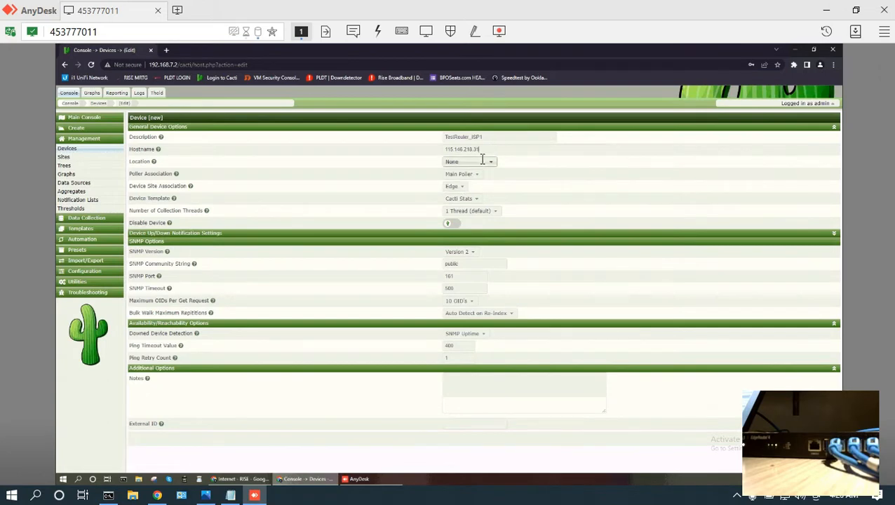
pyautogui.click(477, 199)
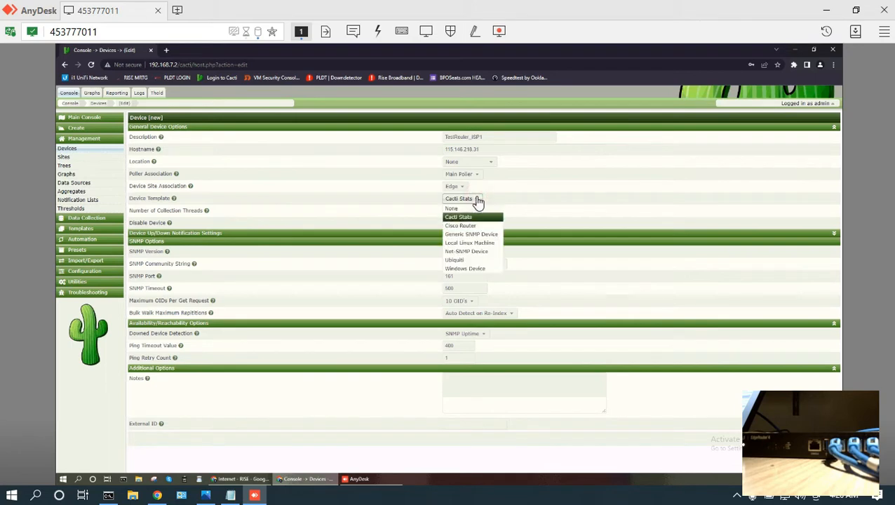
pyautogui.click(474, 239)
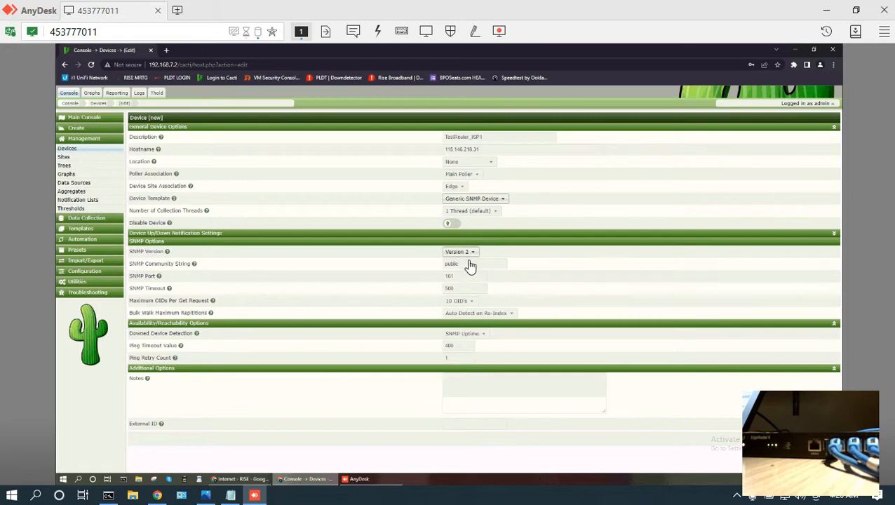
# Replace TestRouter_ISP1's SNMP community string with the one copied from Notepad and save the device
pyautogui.click(471, 263)
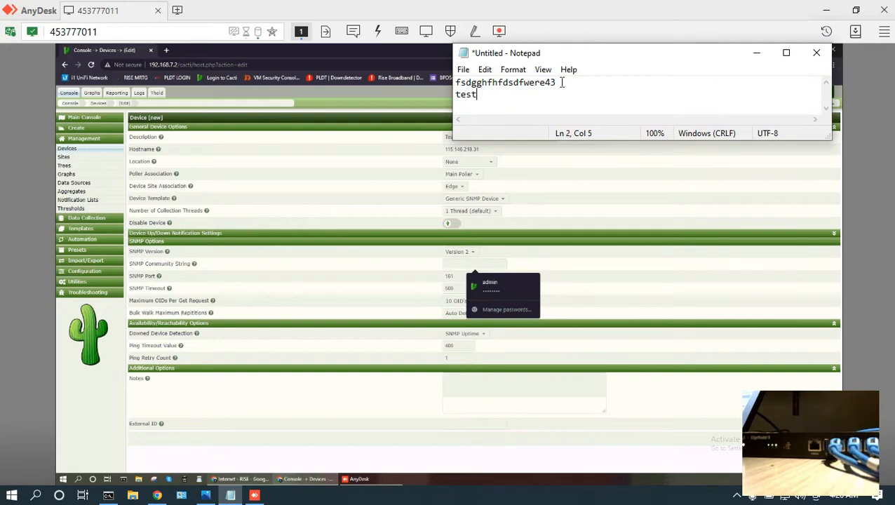
pyautogui.moveTo(562, 82); pyautogui.dragTo(430, 81)
pyautogui.hotkey('ctrl', 'c')
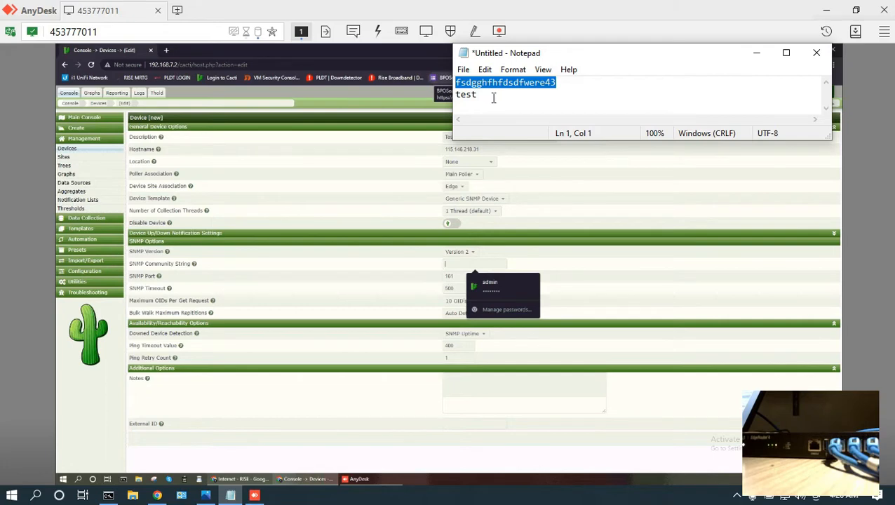
pyautogui.click(758, 53)
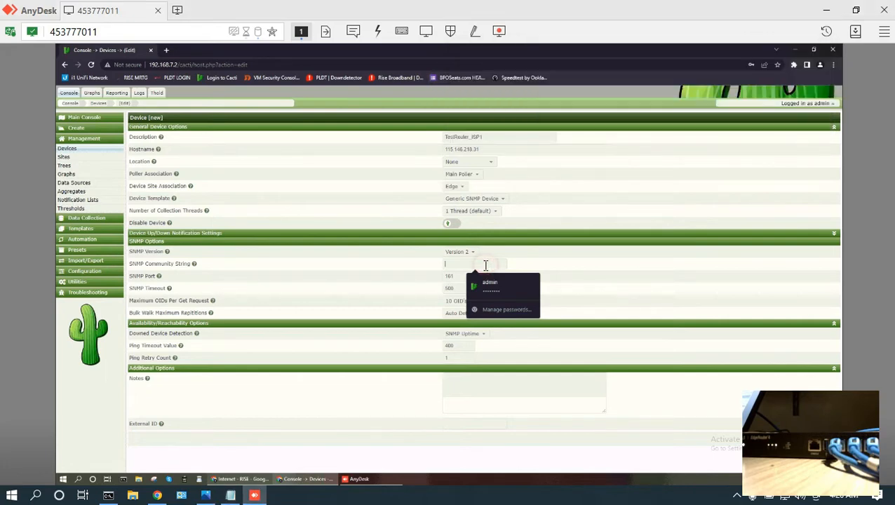
pyautogui.hotkey('ctrl', 'v')
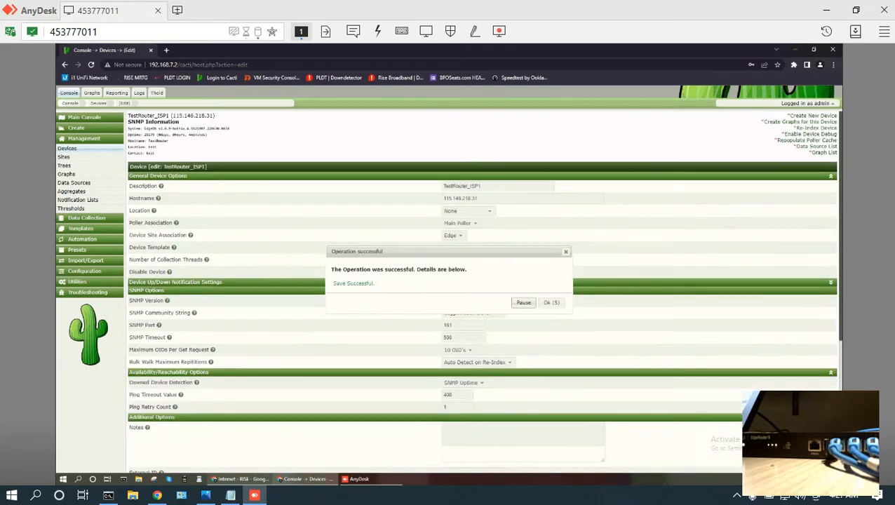
pyautogui.click(548, 302)
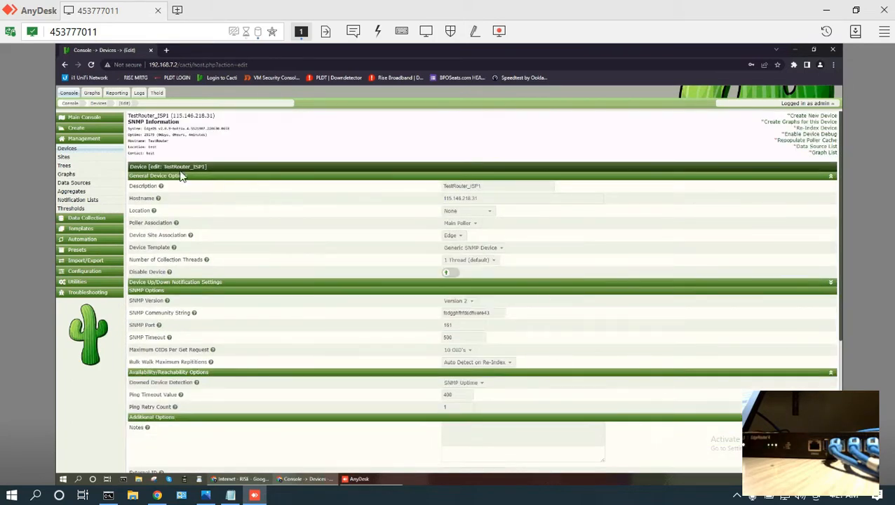
# Examine the SNMP information of TestRouter_ISP1 and check the ISP2 address in the setup image
pyautogui.moveTo(157, 154); pyautogui.dragTo(127, 123)
pyautogui.moveTo(163, 154); pyautogui.dragTo(128, 122)
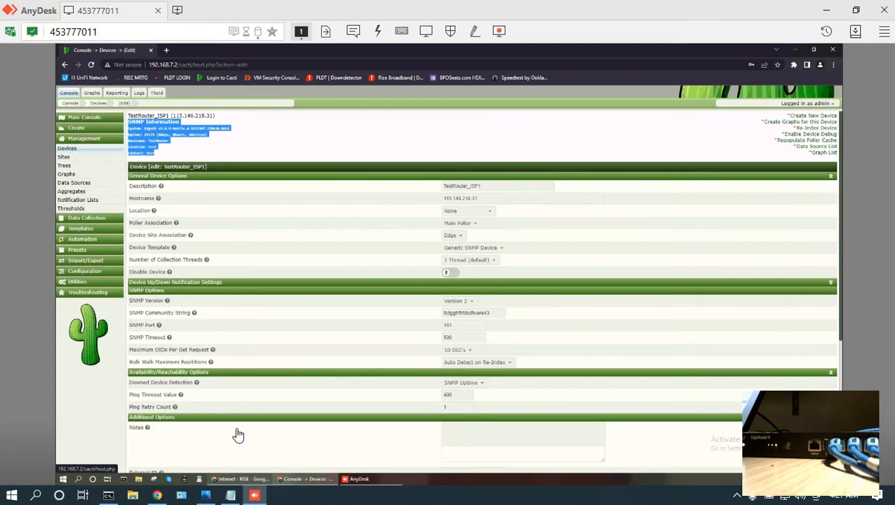
pyautogui.click(206, 495)
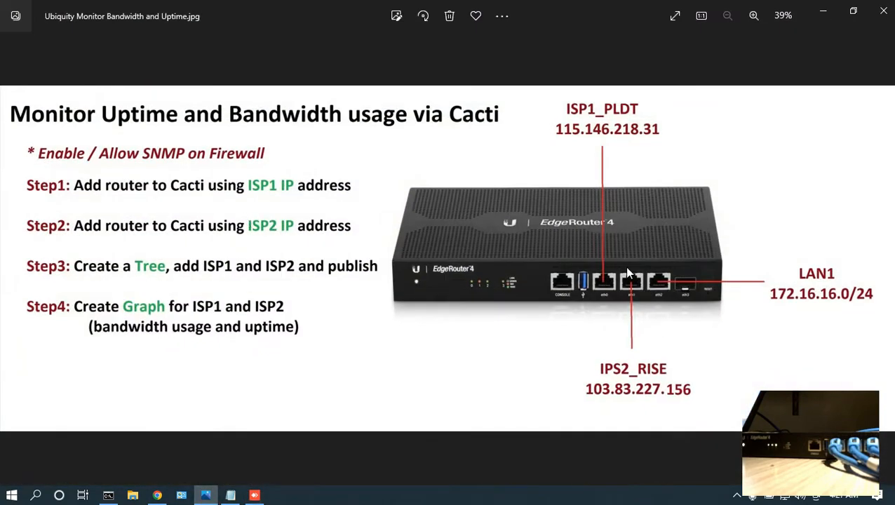
pyautogui.click(824, 10)
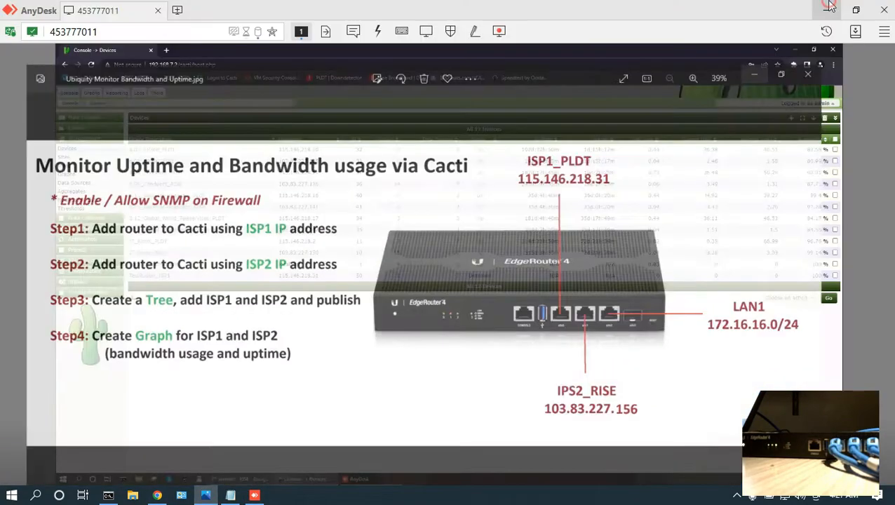
# Add a second device described as TestRouter_ISP2 with hostname 103.83.227.156 and the Generic SNMP Device template
pyautogui.click(791, 118)
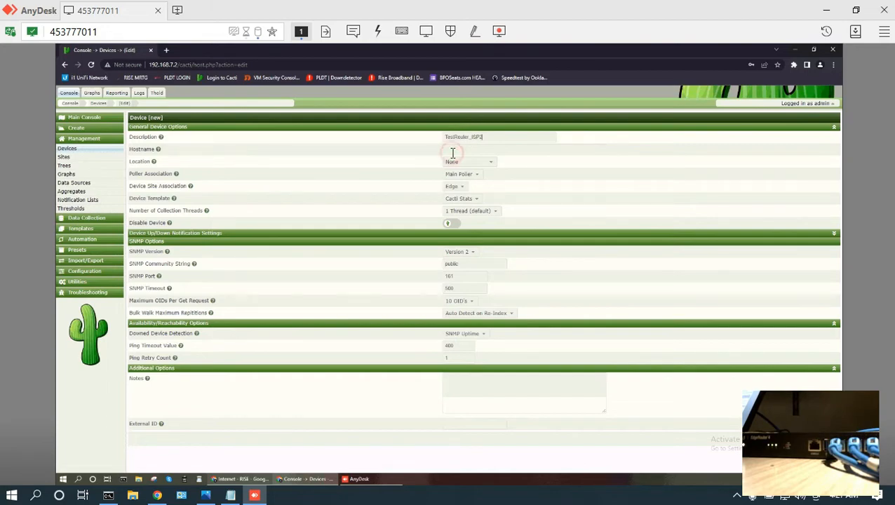
pyautogui.click(205, 495)
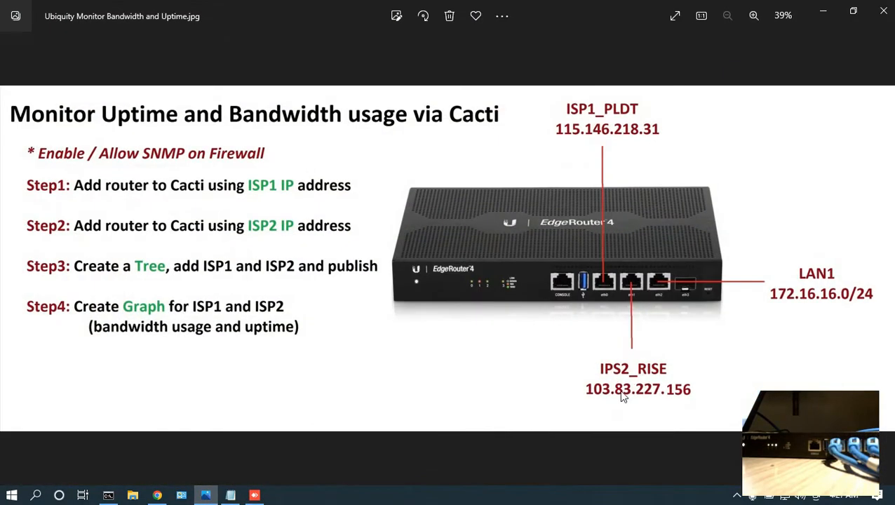
pyautogui.click(825, 10)
pyautogui.click(507, 150)
pyautogui.write('103.83.227.156')
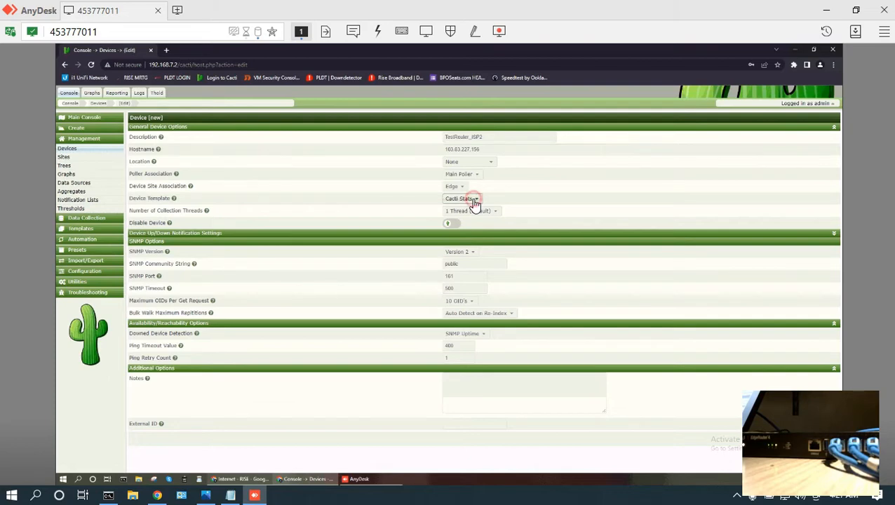
pyautogui.click(475, 201)
pyautogui.click(469, 235)
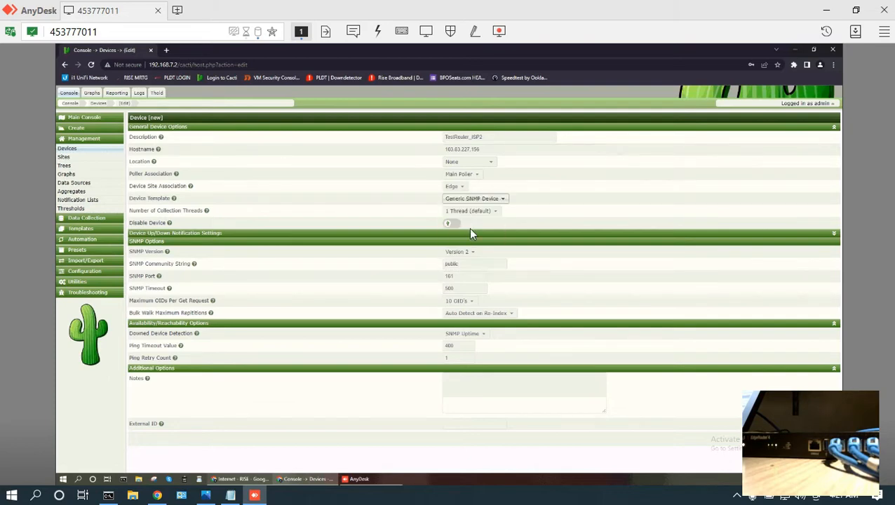
# Replace TestRouter_ISP2's SNMP community string with the router's community string and save the device
pyautogui.click(468, 264)
pyautogui.press('BackSpace')
pyautogui.press('BackSpace')
pyautogui.press('BackSpace')
pyautogui.press('BackSpace')
pyautogui.press('BackSpace')
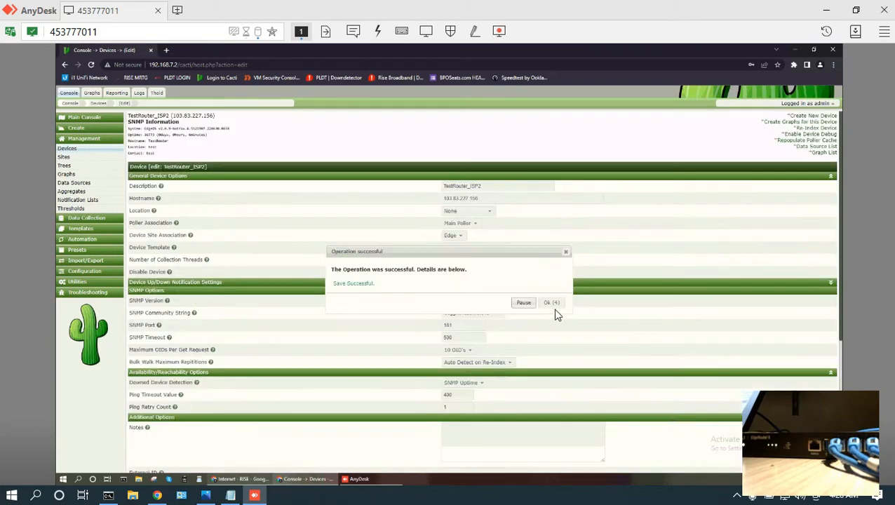
pyautogui.click(550, 304)
# Examine the SNMP information of TestRouter_ISP2 and check the tree creation step in the setup image
pyautogui.moveTo(160, 152); pyautogui.dragTo(129, 121)
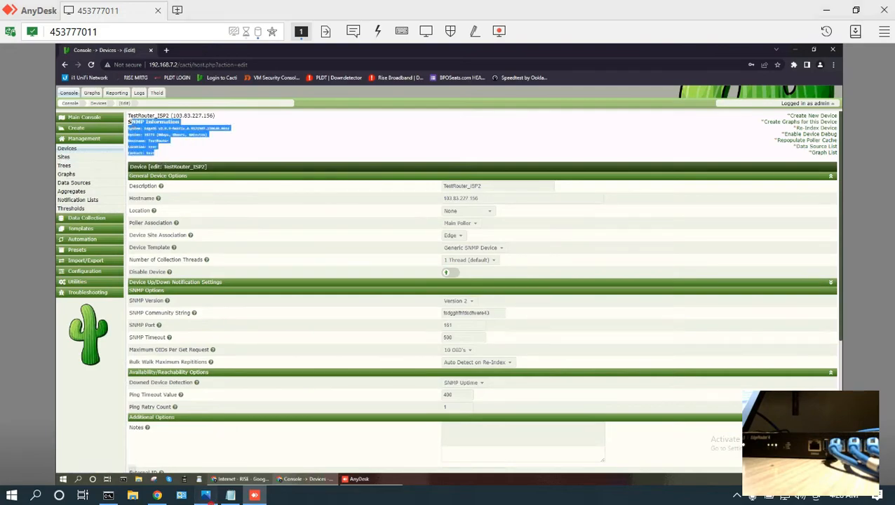
pyautogui.click(205, 495)
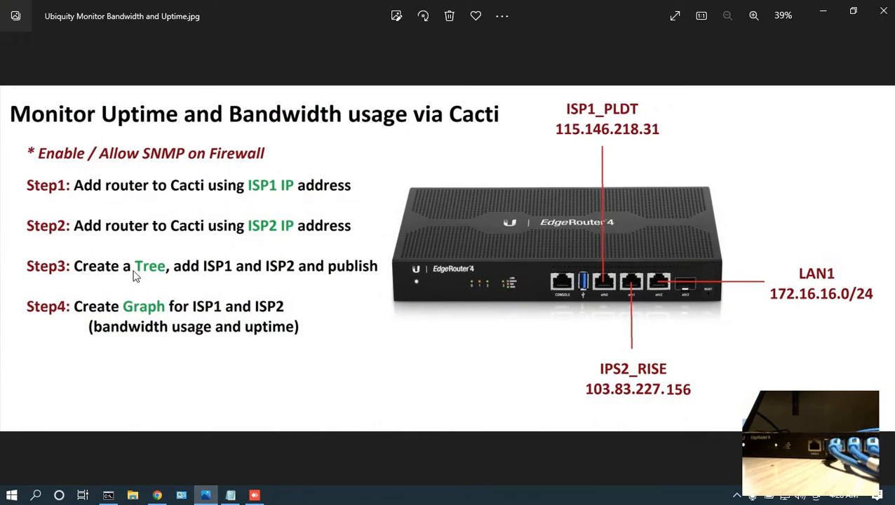
pyautogui.click(823, 11)
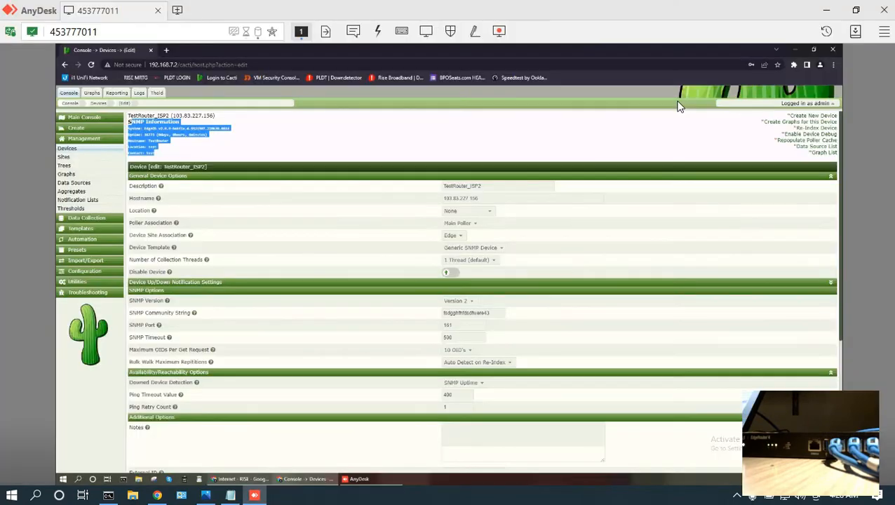
# Create a graph tree named TestRouter with manual ordering and return to the tree list
pyautogui.click(68, 169)
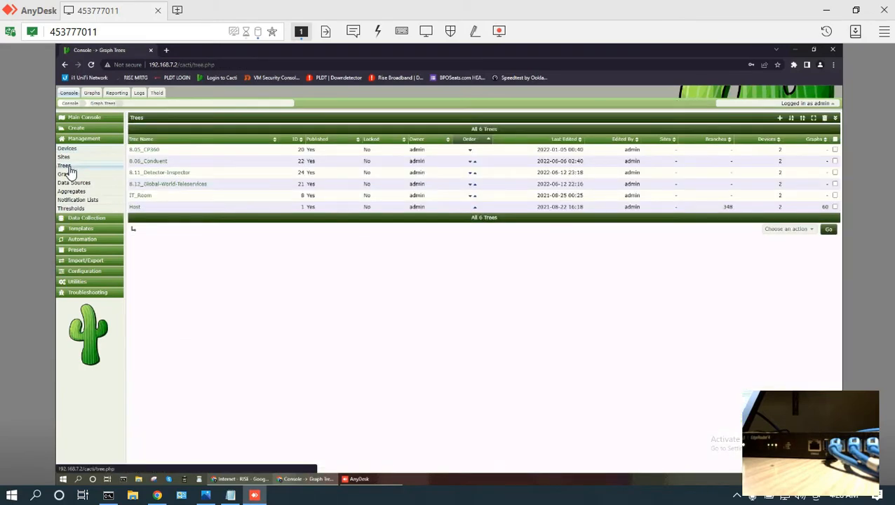
pyautogui.click(781, 119)
pyautogui.click(468, 130)
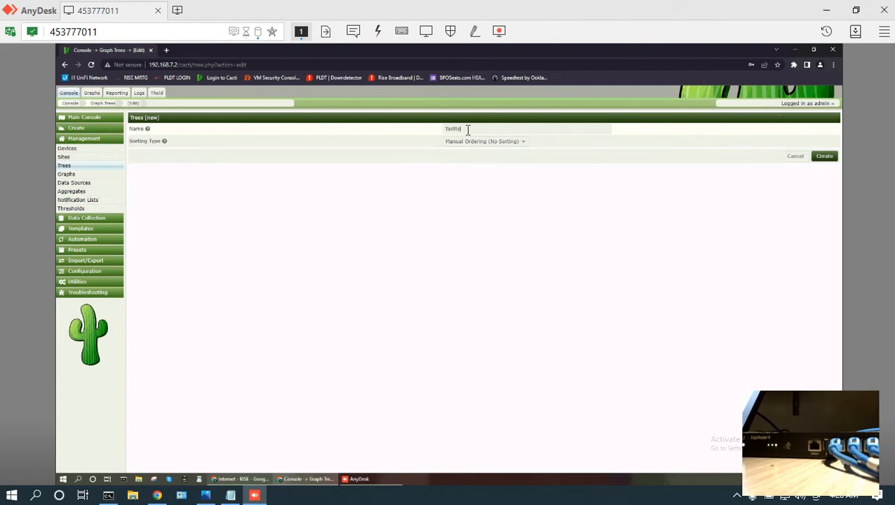
pyautogui.click(826, 158)
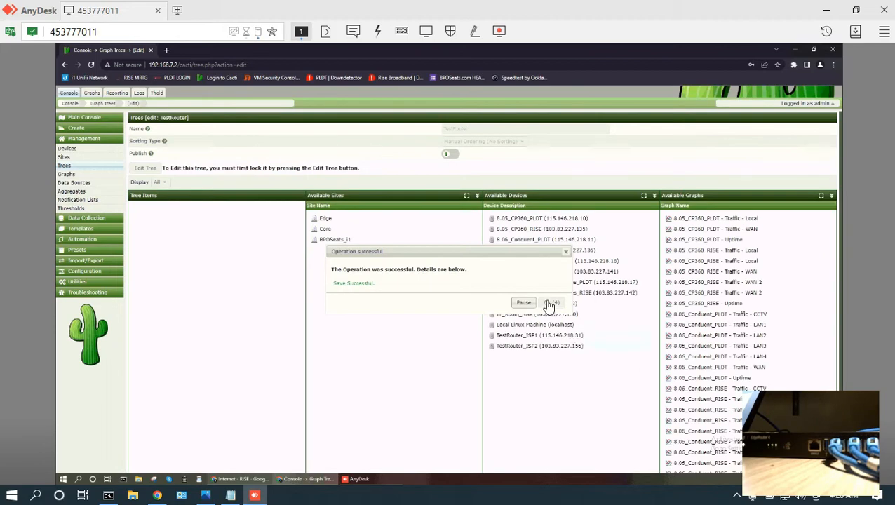
pyautogui.click(551, 303)
pyautogui.click(798, 170)
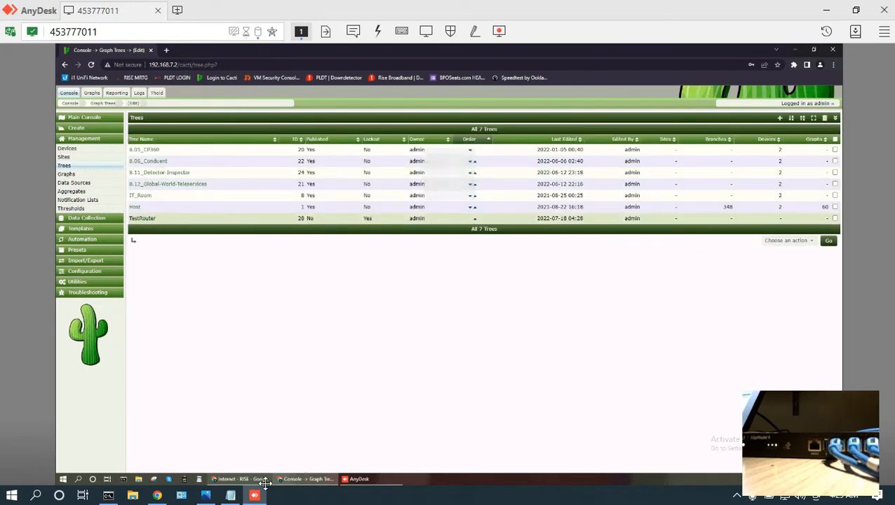
# Place the devices TestRouter_ISP1 and TestRouter_ISP2 on the TestRouter tree under the root branch
pyautogui.click(206, 495)
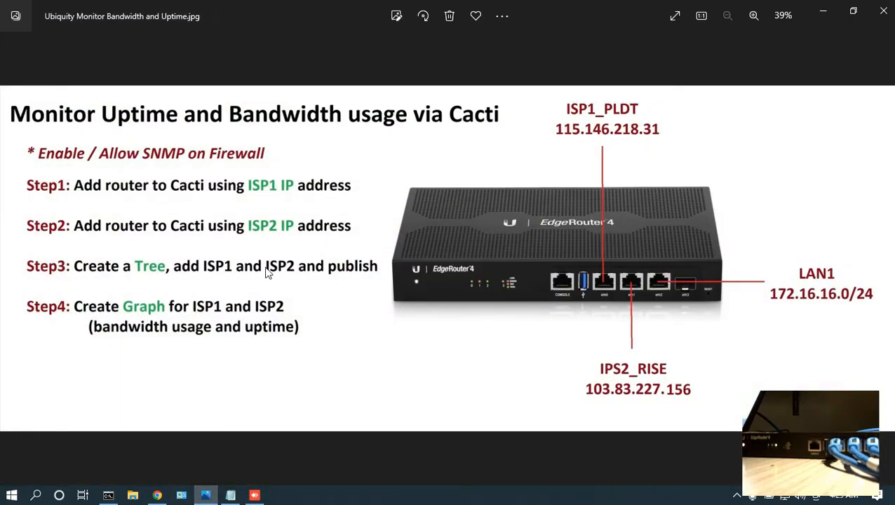
pyautogui.click(823, 11)
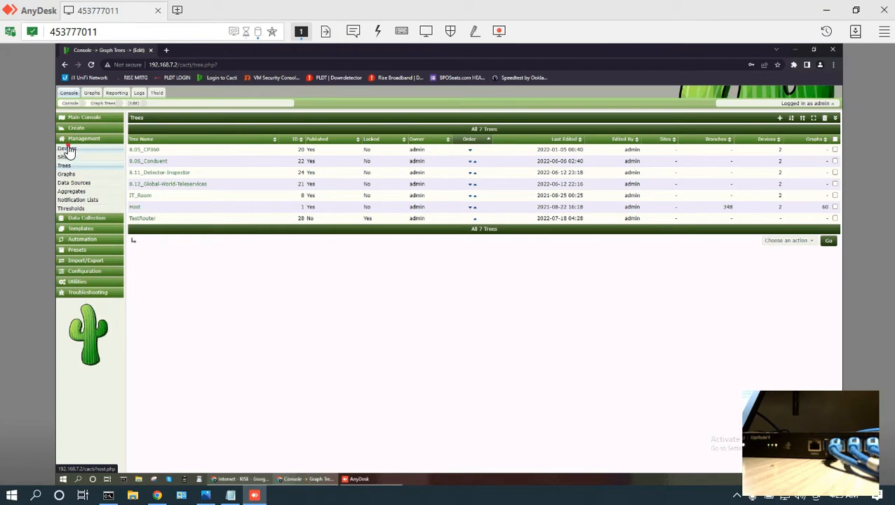
pyautogui.click(68, 150)
pyautogui.click(835, 276)
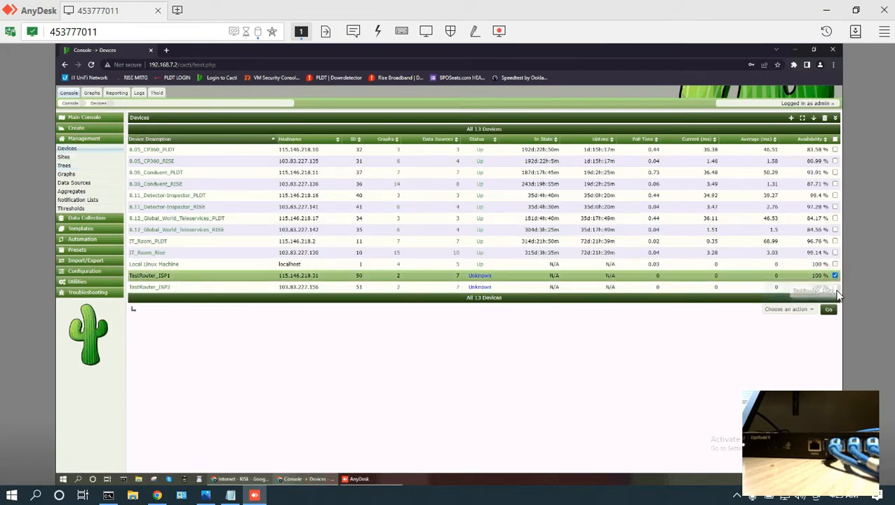
pyautogui.click(836, 288)
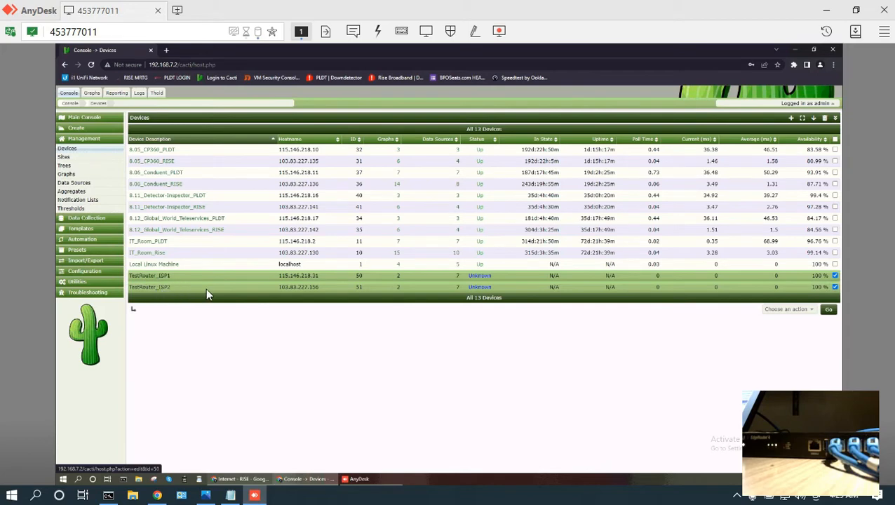
pyautogui.click(785, 311)
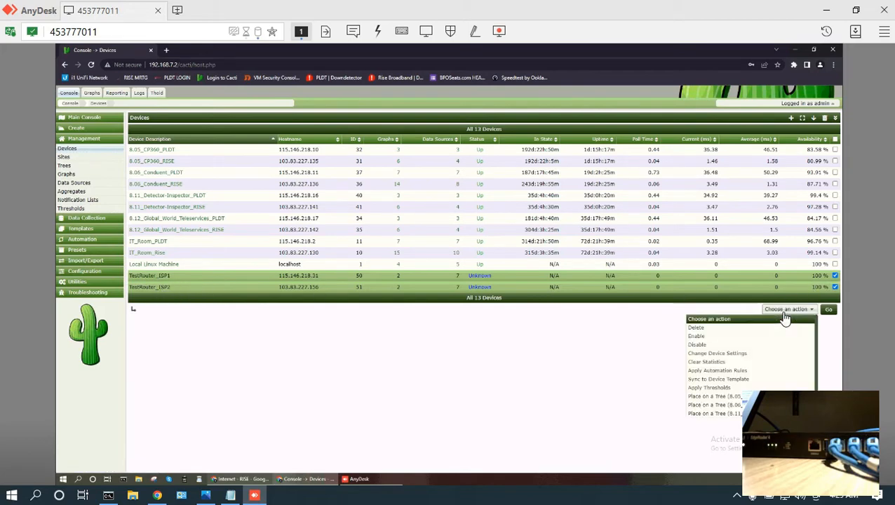
pyautogui.scroll(-2, 814, 365)
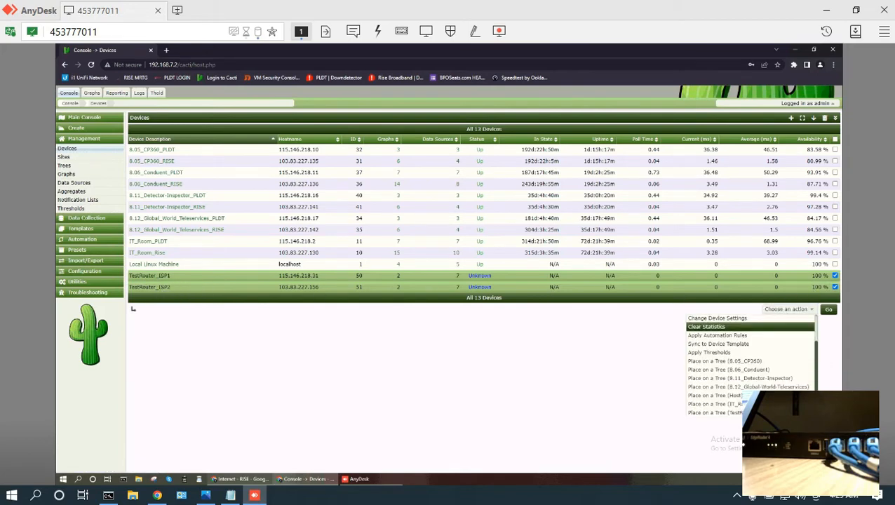
pyautogui.click(738, 414)
pyautogui.click(829, 310)
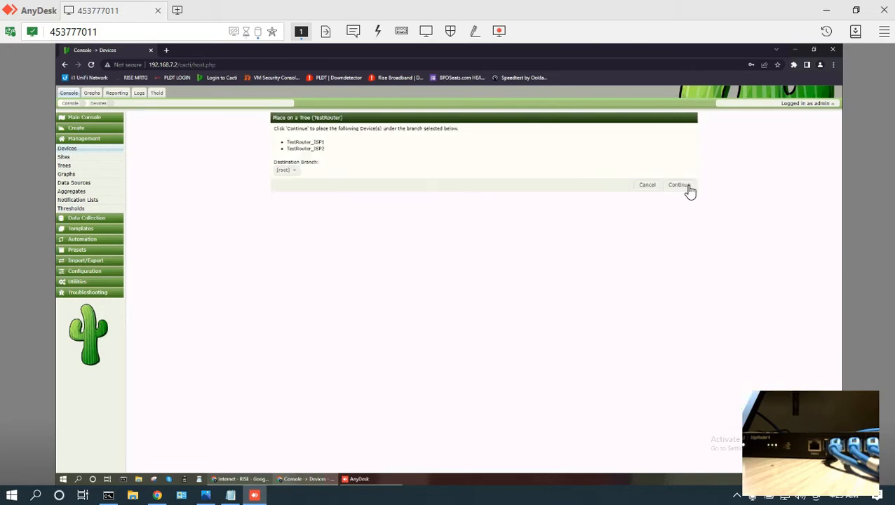
pyautogui.click(688, 188)
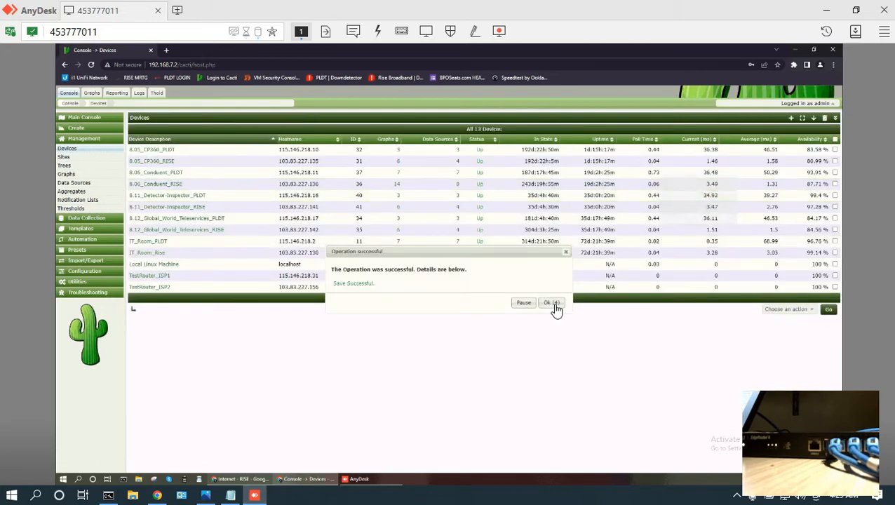
# Publish the TestRouter tree, save it and finish editing the tree
pyautogui.click(64, 165)
pyautogui.click(206, 495)
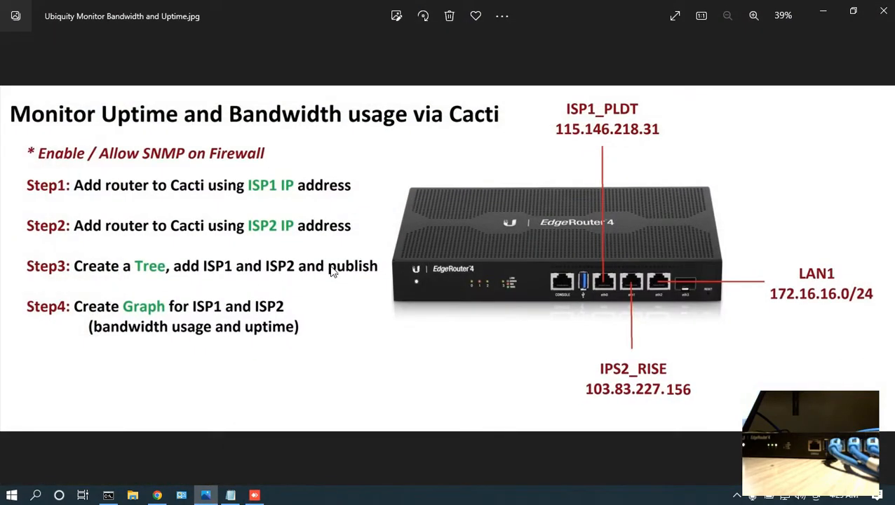
pyautogui.click(824, 9)
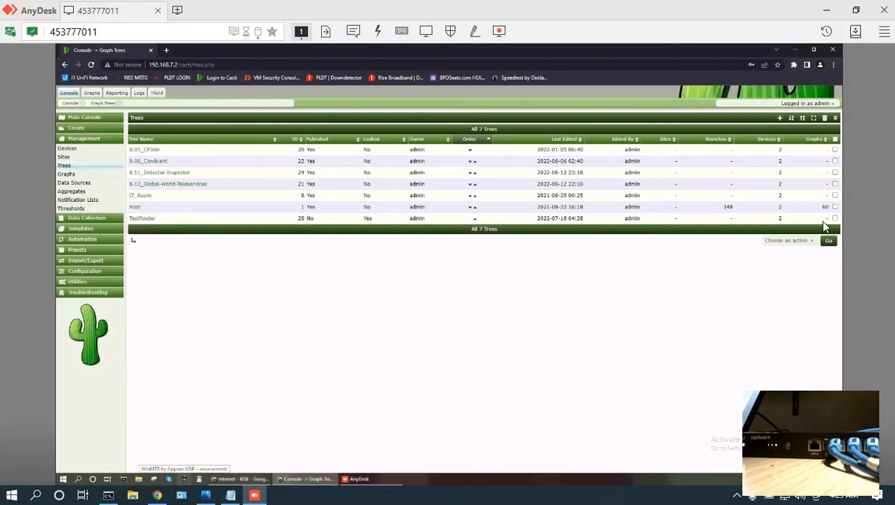
pyautogui.click(142, 220)
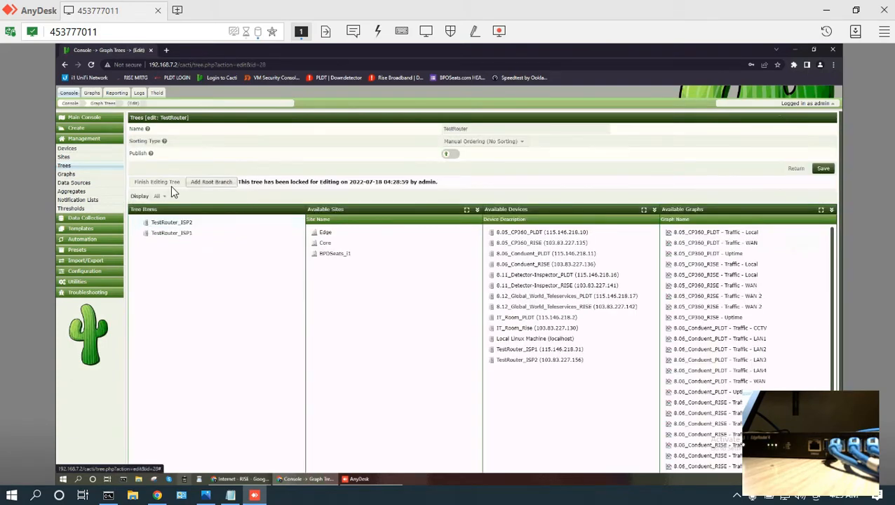
pyautogui.click(451, 155)
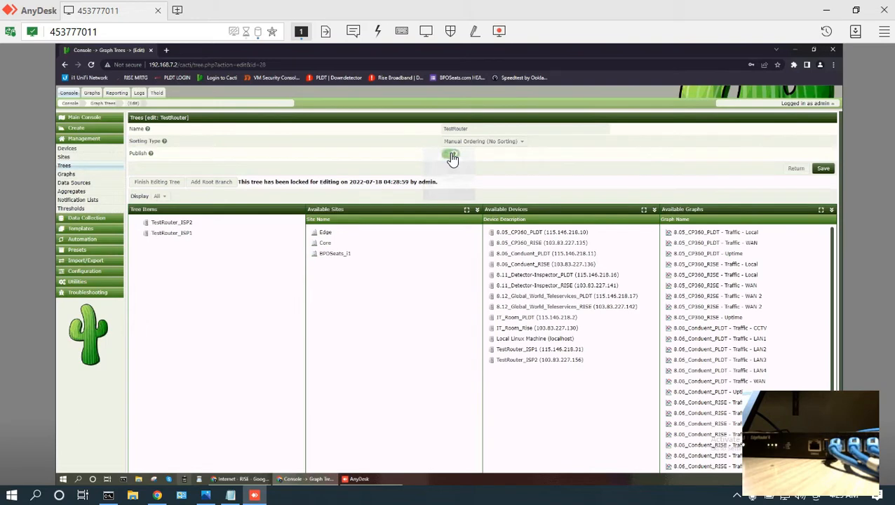
pyautogui.click(828, 173)
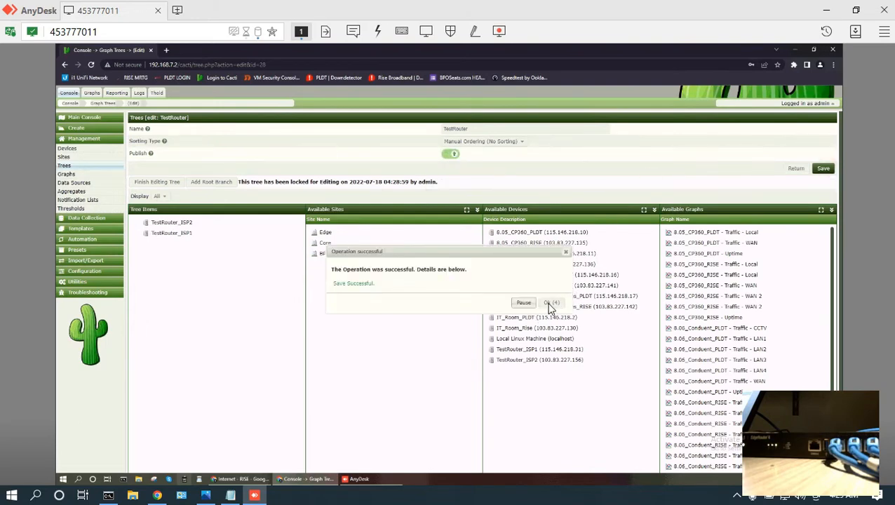
pyautogui.click(147, 183)
# Check the graph step in the setup image, then start new graphs for TestRouter_ISP1 and reload its interface statistics query
pyautogui.click(206, 495)
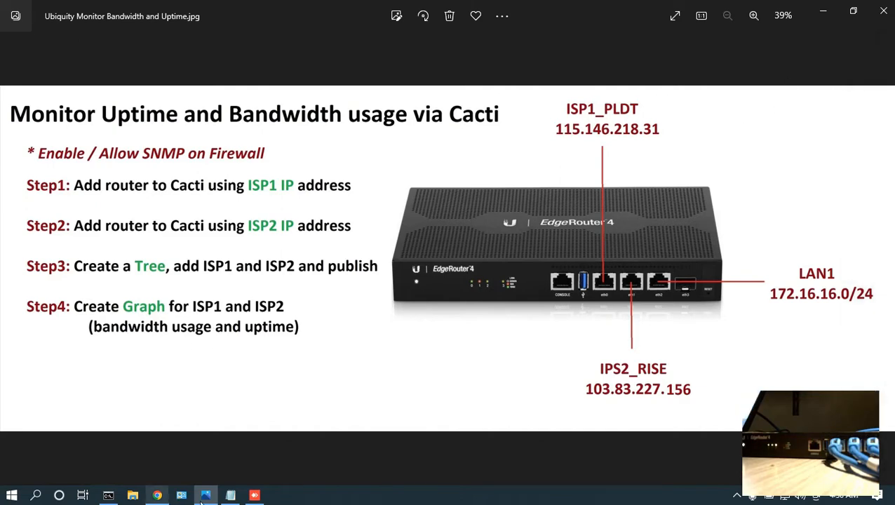
pyautogui.click(254, 495)
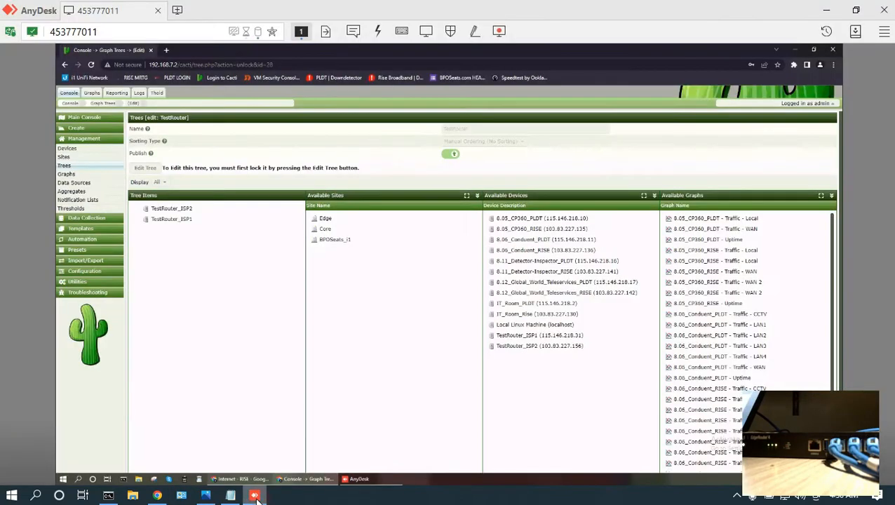
pyautogui.click(83, 139)
pyautogui.click(80, 129)
pyautogui.click(83, 139)
pyautogui.click(211, 130)
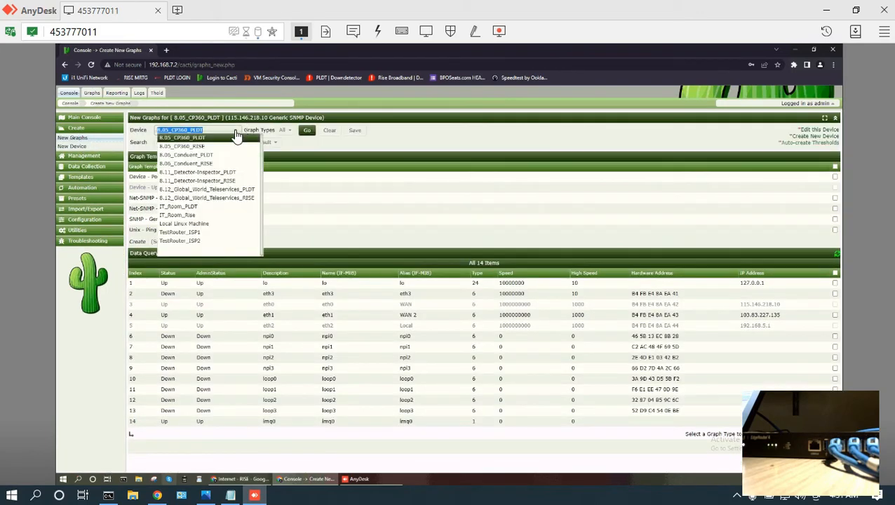
pyautogui.click(237, 136)
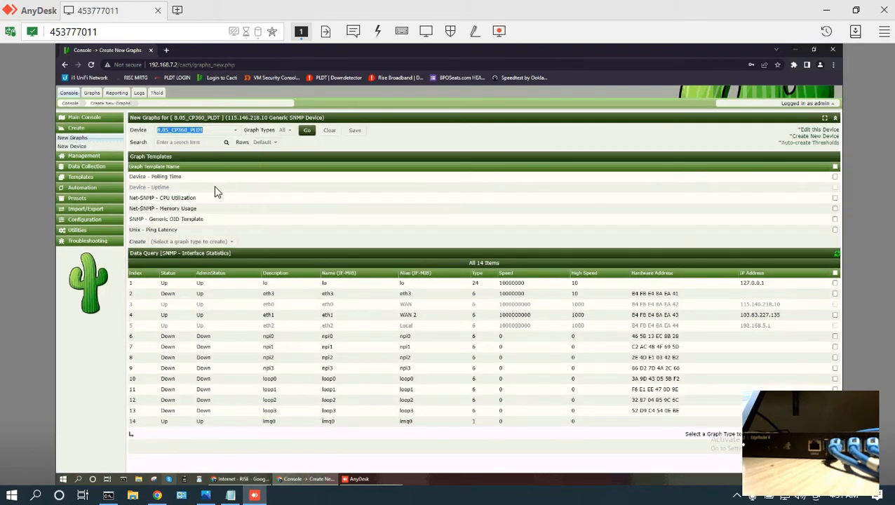
pyautogui.click(235, 133)
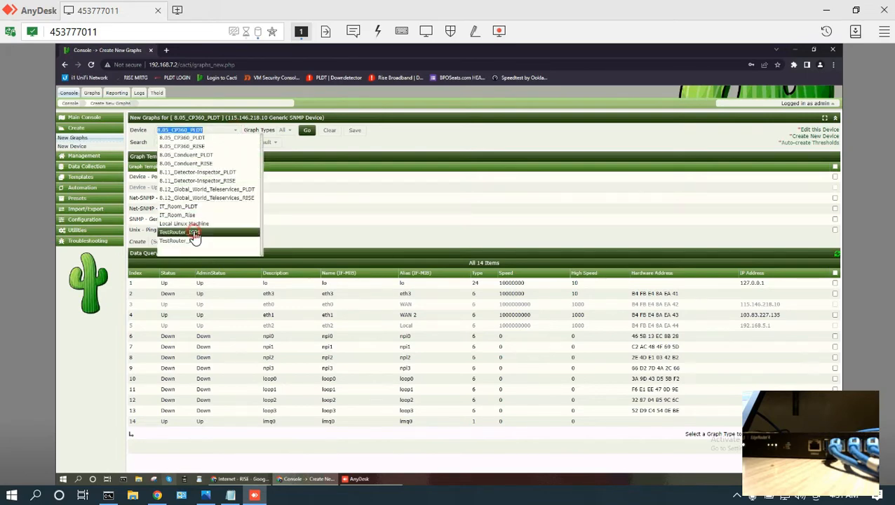
pyautogui.click(192, 233)
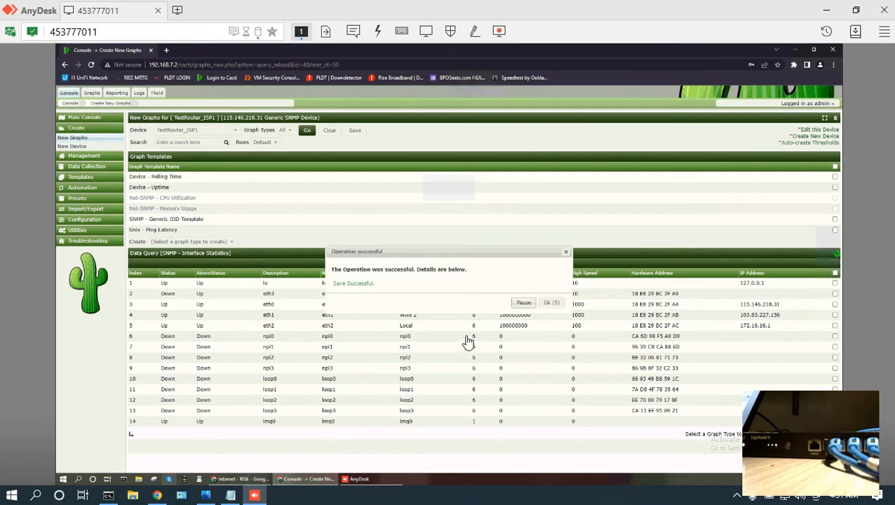
pyautogui.click(547, 304)
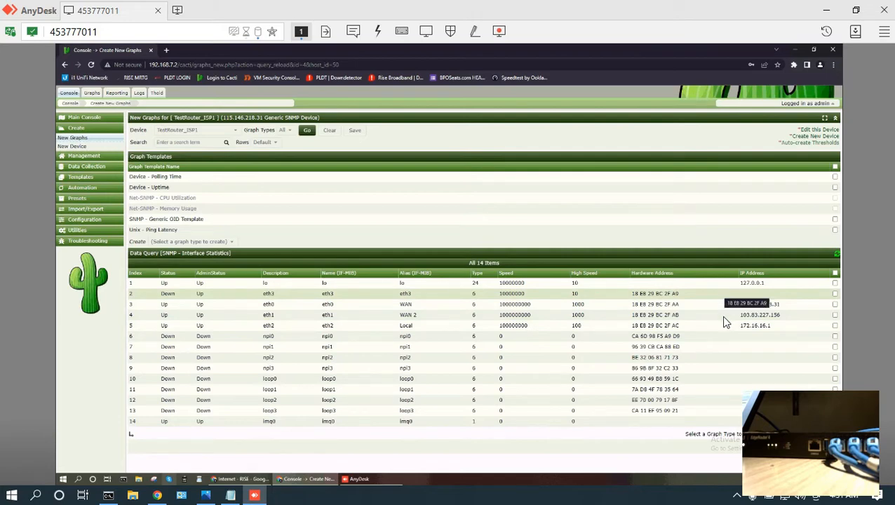
# Create TestRouter_ISP1 graphs for device uptime and for traffic in bits/sec on eth0 (WAN) and eth2 (Local)
pyautogui.click(835, 305)
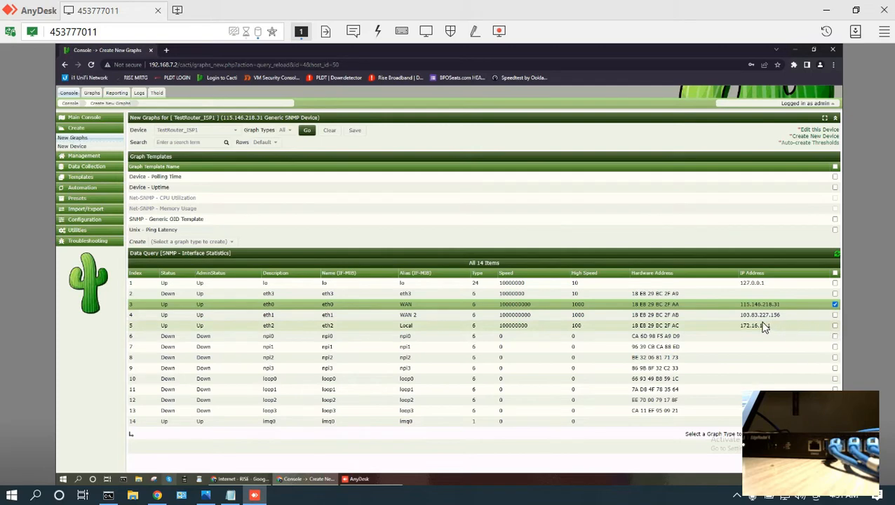
pyautogui.click(835, 327)
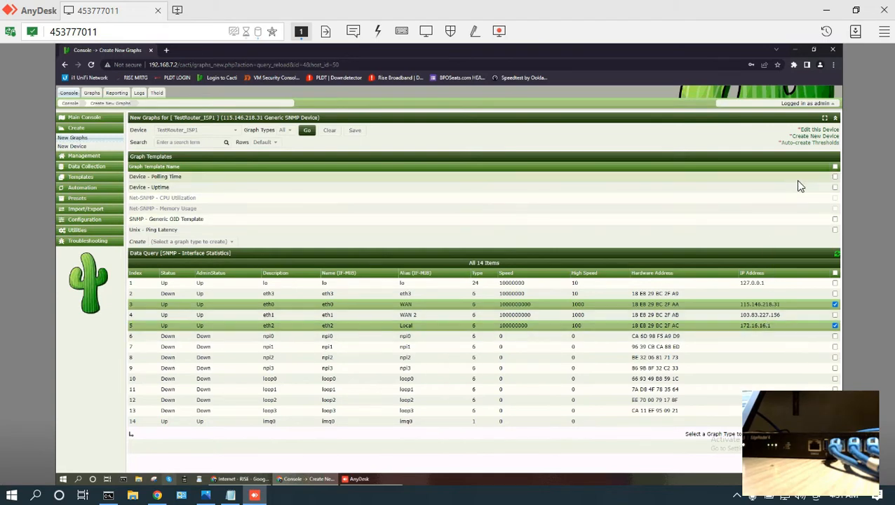
pyautogui.click(835, 187)
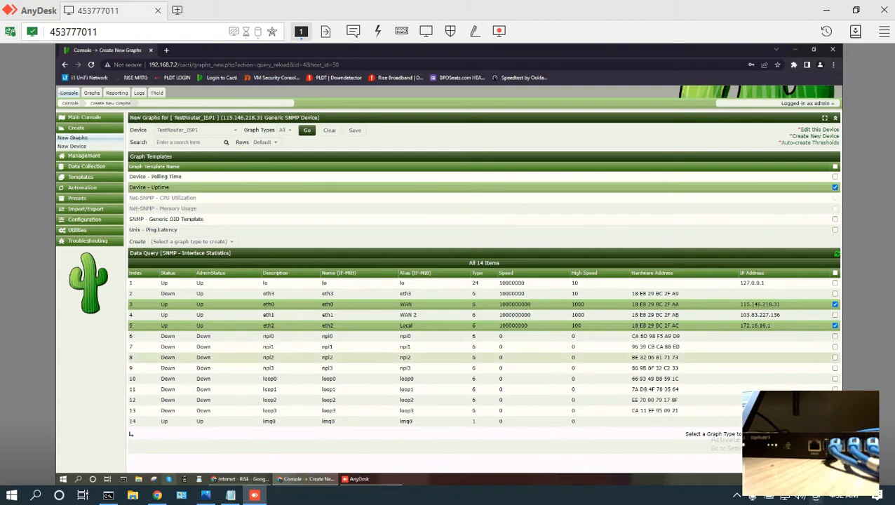
pyautogui.click(824, 447)
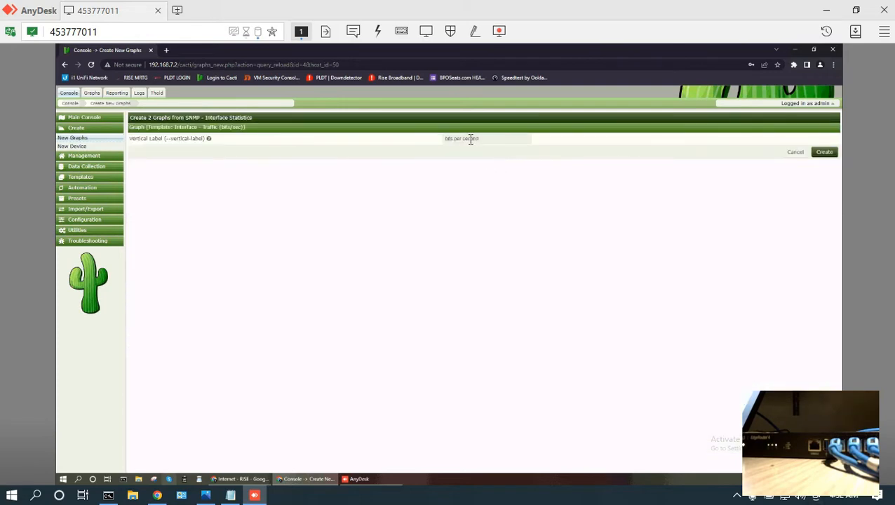
pyautogui.click(827, 152)
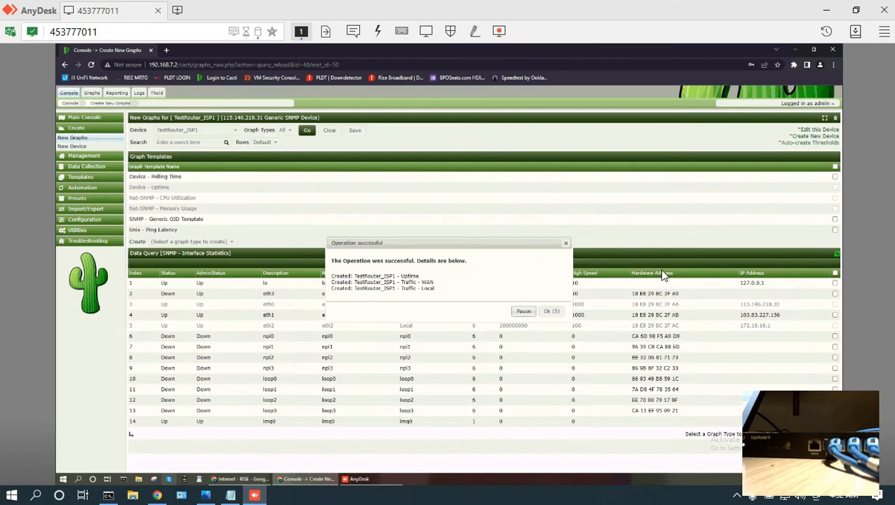
pyautogui.click(551, 310)
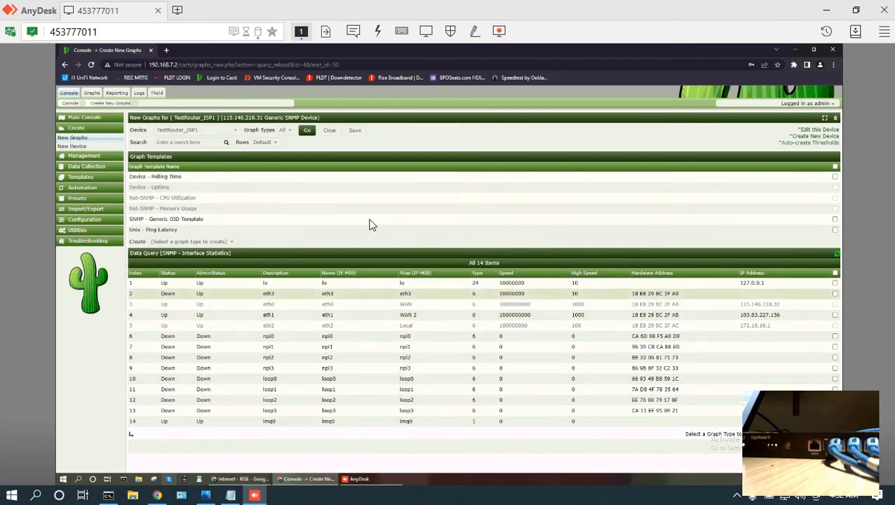
# Switch the new graphs page to TestRouter_ISP2 and reload its interface statistics query
pyautogui.click(210, 130)
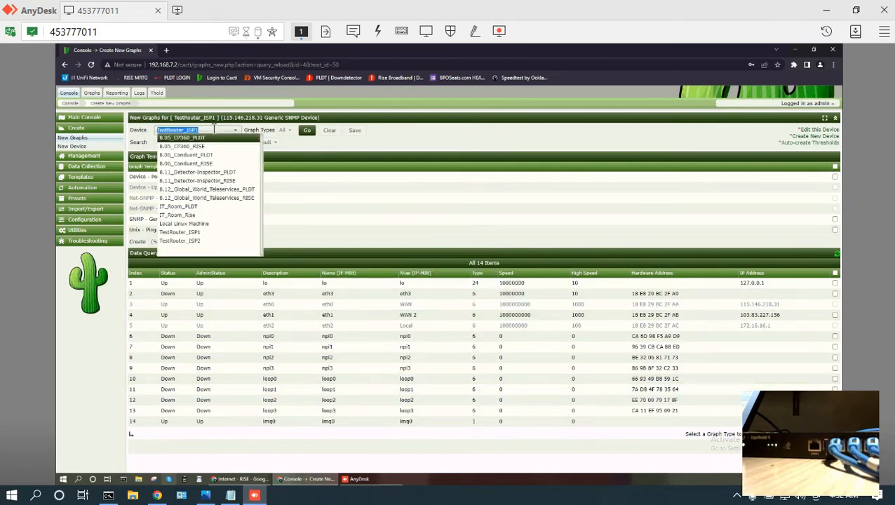
pyautogui.click(200, 241)
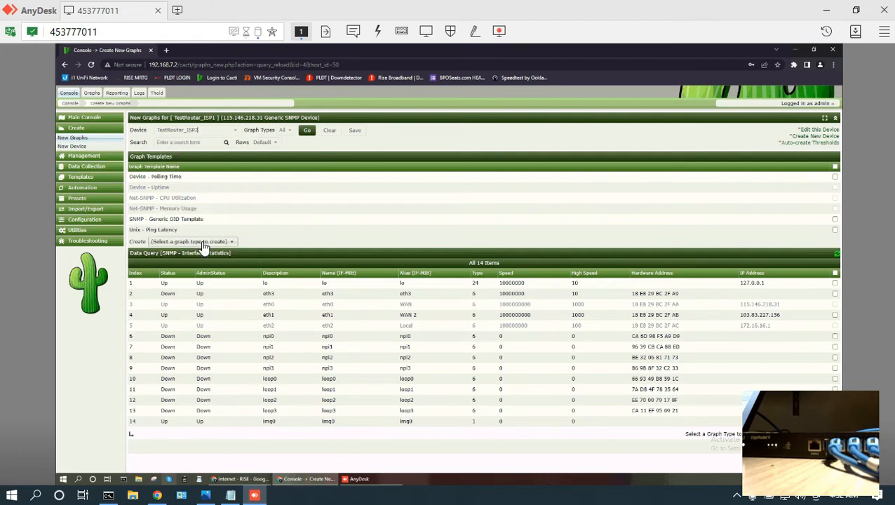
pyautogui.click(837, 254)
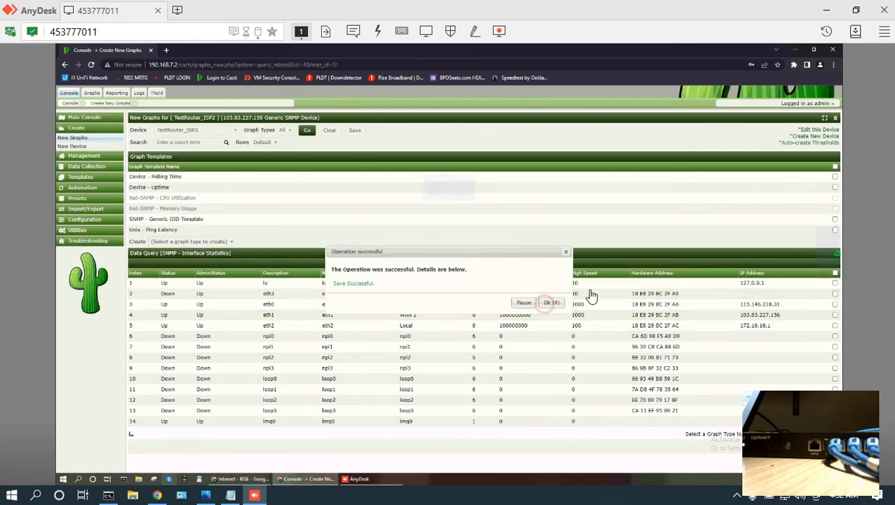
pyautogui.click(547, 303)
# Create TestRouter_ISP2 graphs for device uptime and for traffic on eth1 (WAN 2) and eth2 (Local)
pyautogui.click(835, 188)
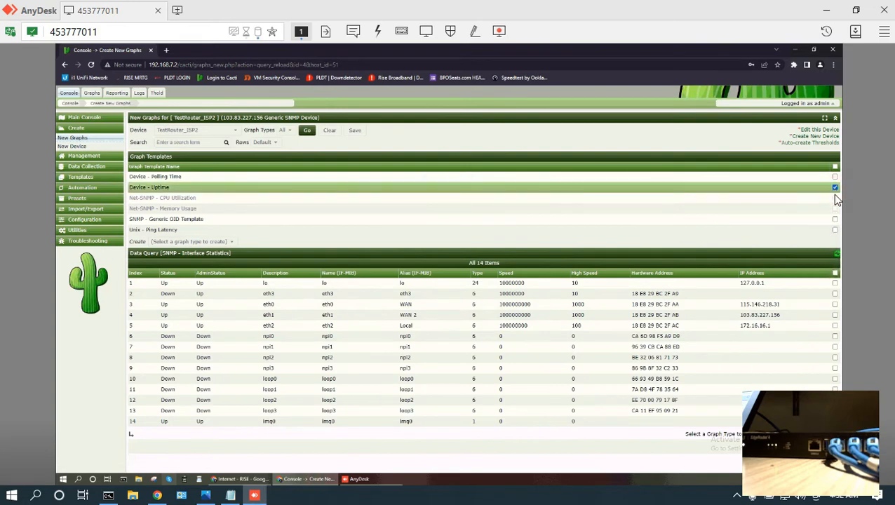
pyautogui.click(835, 315)
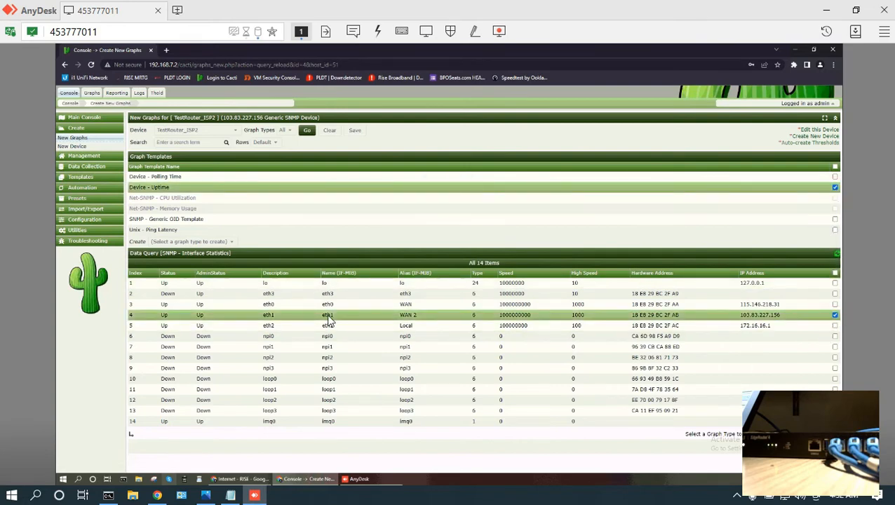
pyautogui.click(836, 327)
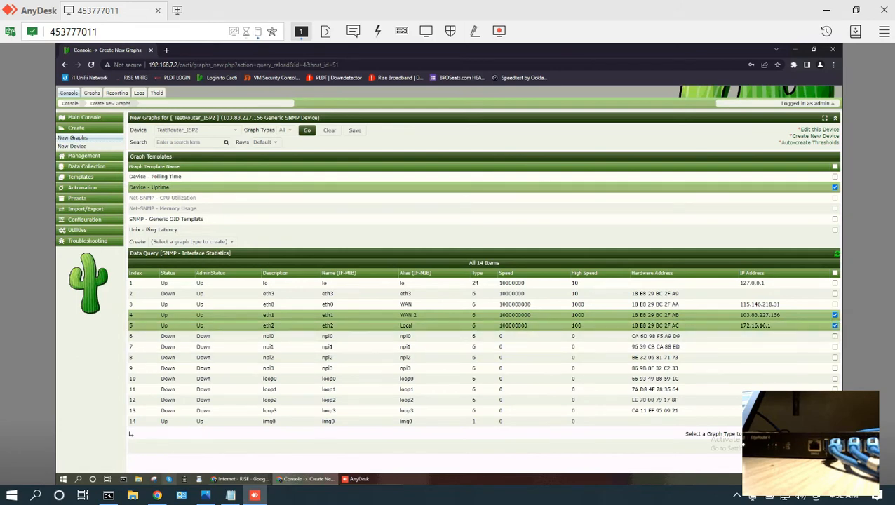
pyautogui.click(825, 447)
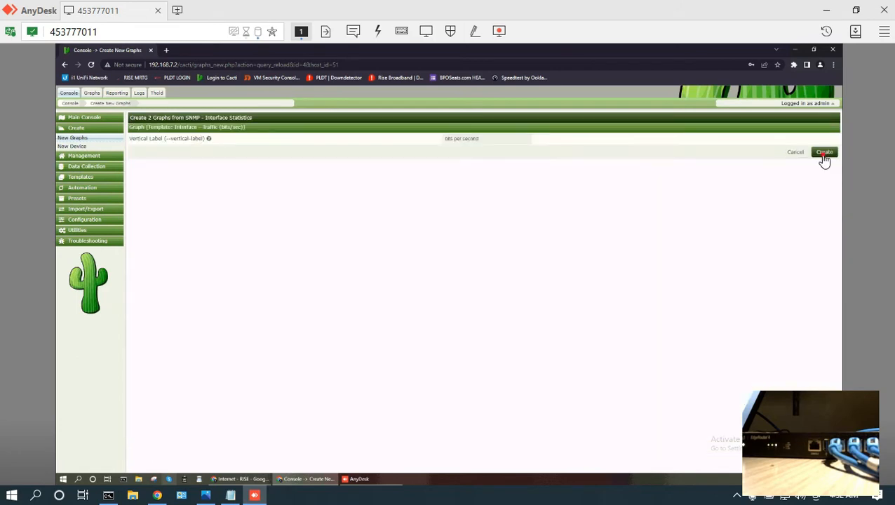
pyautogui.click(825, 152)
pyautogui.click(552, 312)
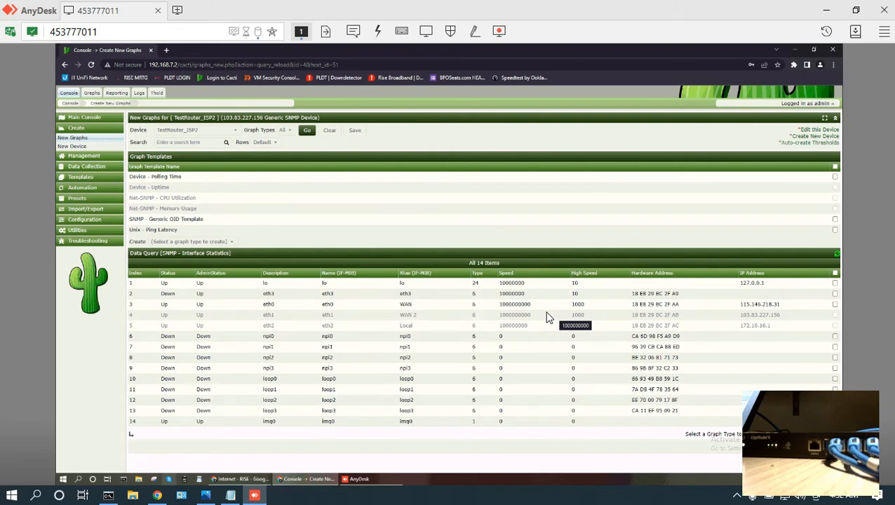
# Open the graph tree view in a separate browser tab and switch to it
pyautogui.click(83, 155)
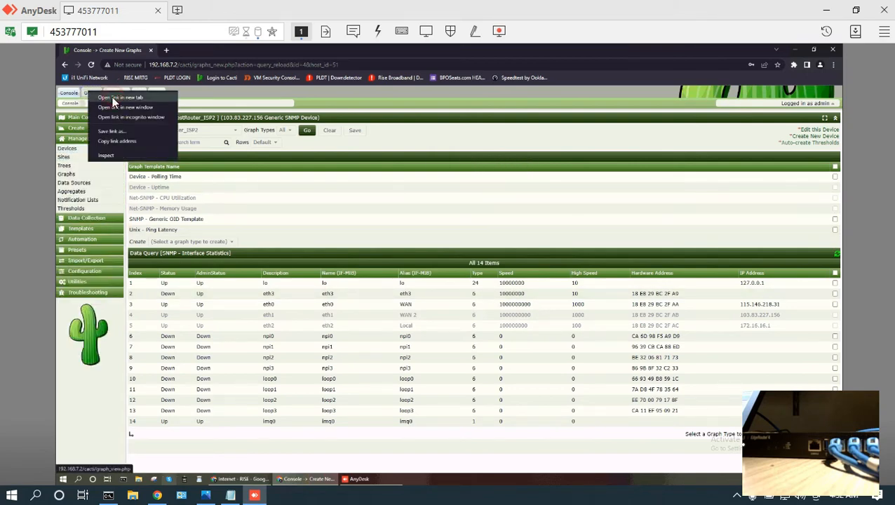
pyautogui.middleClick(111, 96)
pyautogui.click(185, 50)
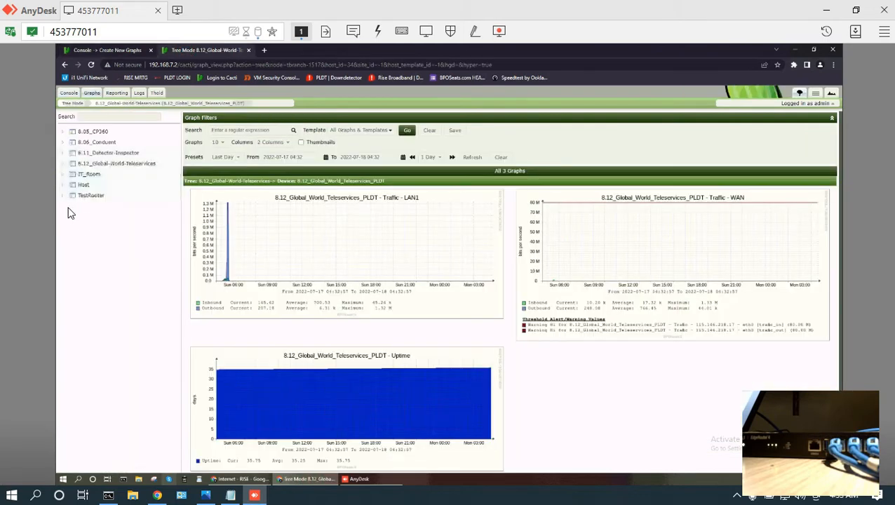
# Expand the TestRouter tree and look through the graphs of TestRouter_ISP2 and TestRouter_ISP1
pyautogui.click(63, 198)
pyautogui.click(100, 208)
pyautogui.click(104, 217)
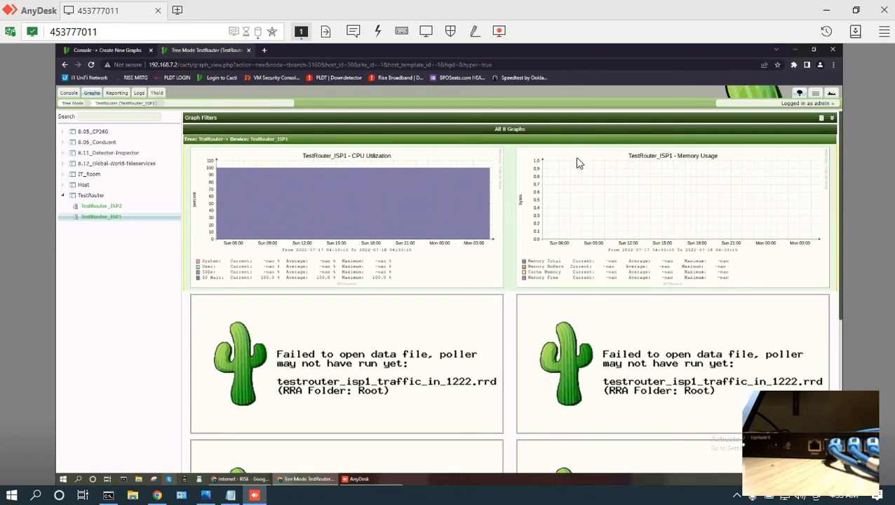
pyautogui.scroll(-4, 748, 342)
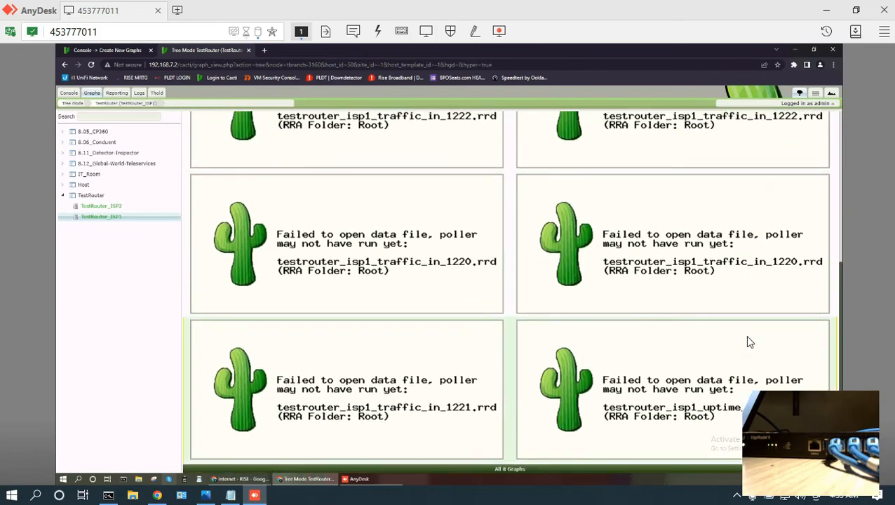
pyautogui.scroll(6, 709, 304)
# Return to the console and open the graph list of the TestRouter_ISP1 device
pyautogui.click(104, 50)
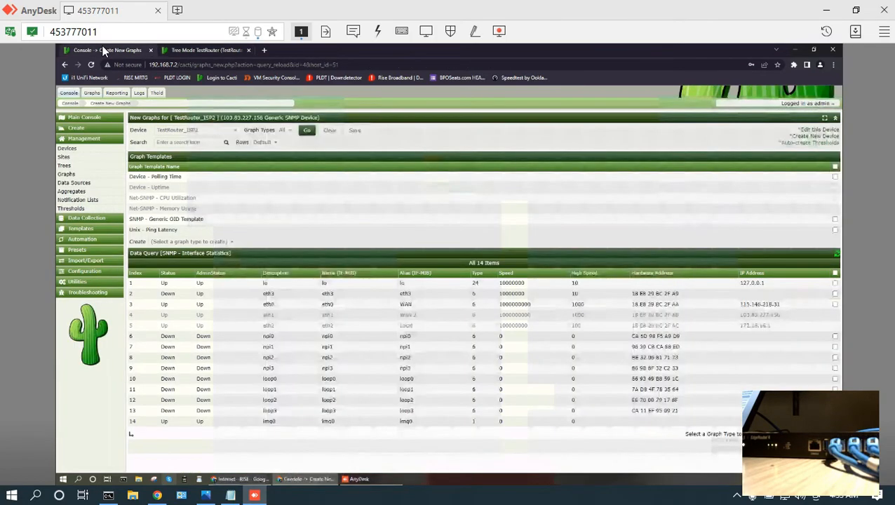
pyautogui.click(67, 148)
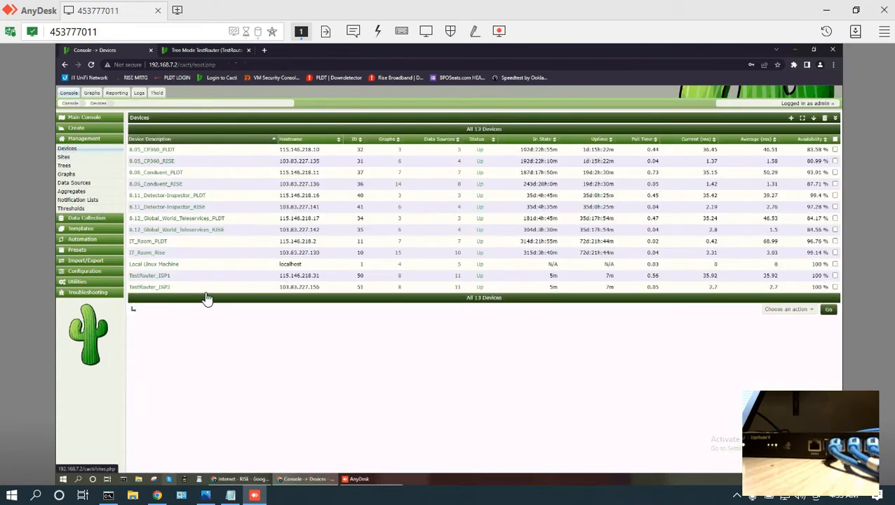
pyautogui.click(144, 276)
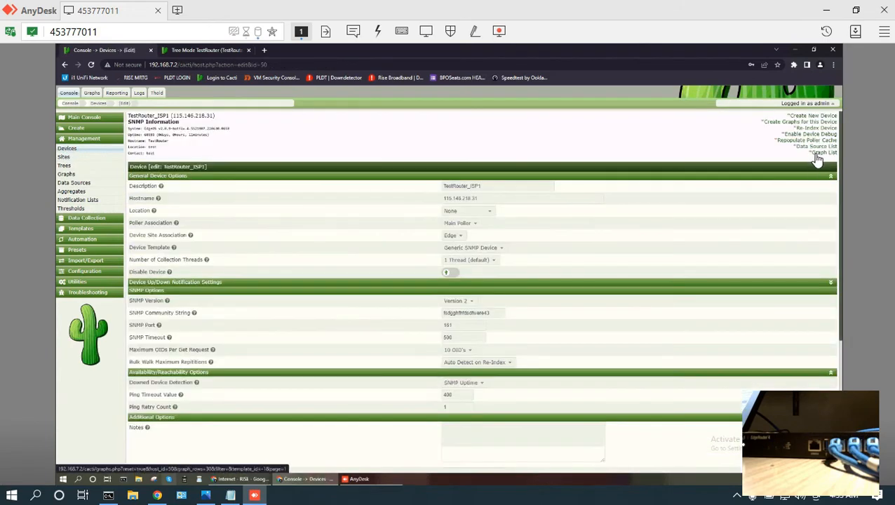
pyautogui.click(816, 152)
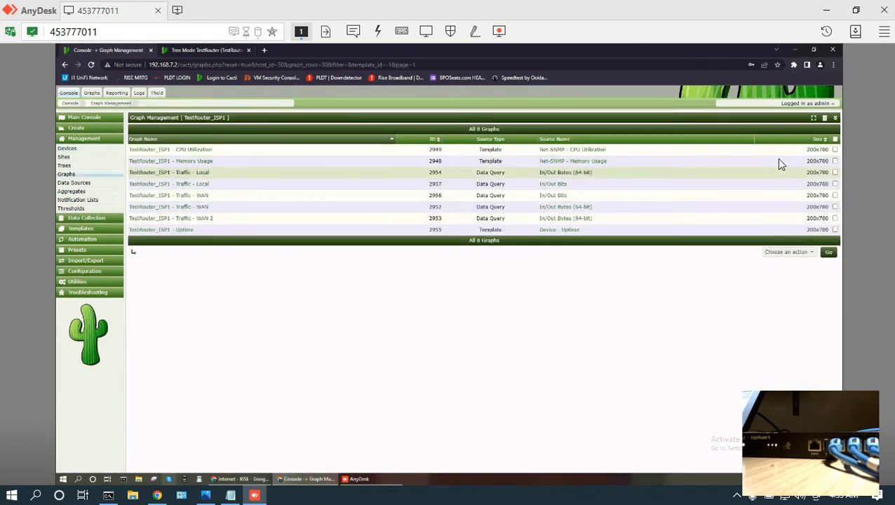
# Delete TestRouter_ISP1's CPU Utilization and Memory Usage graphs and its In/Out Bytes (64-bit) traffic graphs for Local, WAN and WAN 2
pyautogui.click(834, 149)
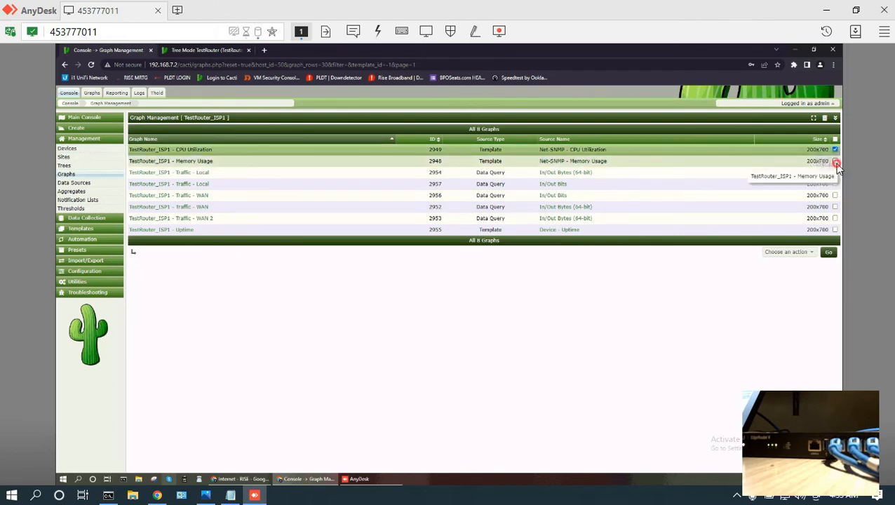
pyautogui.click(834, 161)
pyautogui.click(835, 172)
pyautogui.click(835, 206)
pyautogui.click(835, 218)
pyautogui.click(804, 253)
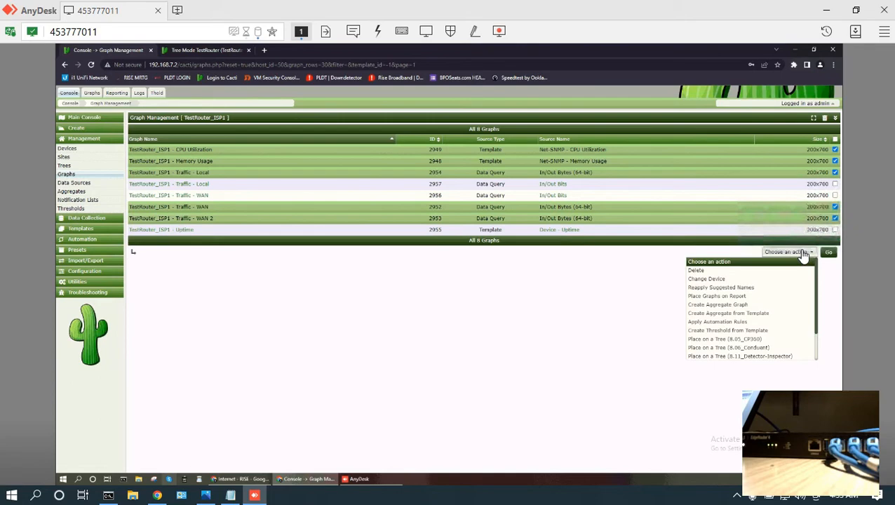
pyautogui.click(742, 271)
pyautogui.click(828, 252)
pyautogui.click(686, 284)
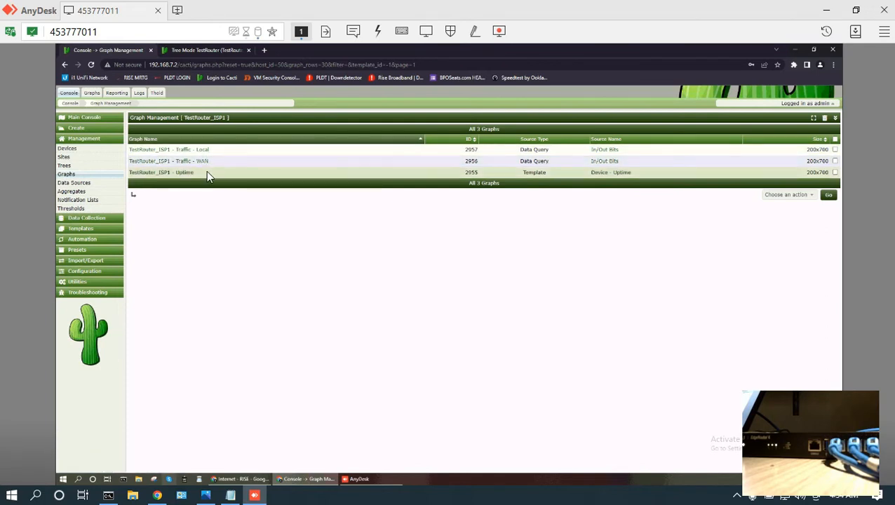
# Filter the graph management list to show the TestRouter_ISP2 device
pyautogui.click(307, 122)
pyautogui.click(242, 130)
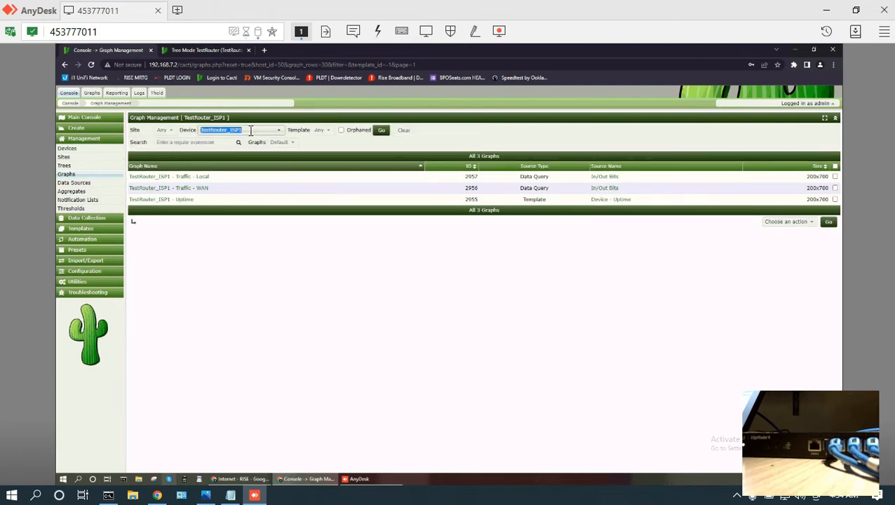
pyautogui.click(251, 252)
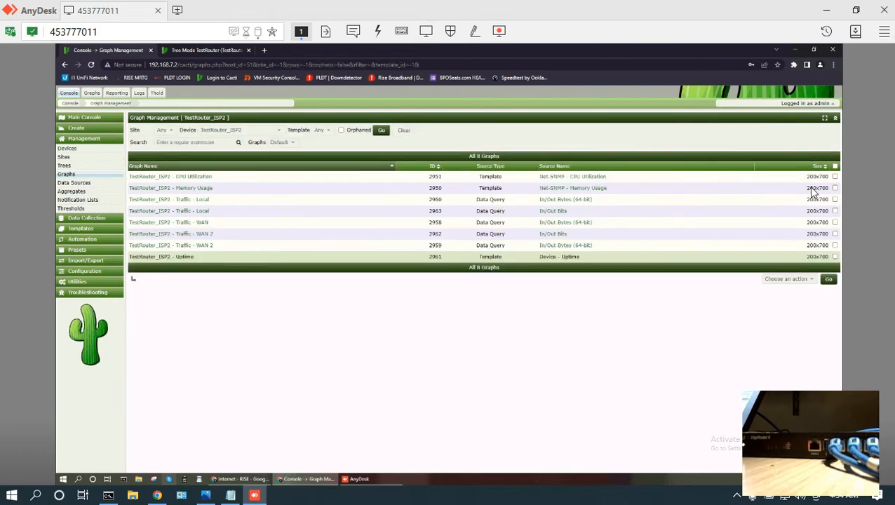
# Delete TestRouter_ISP2's CPU Utilization and Memory Usage graphs and its In/Out Bytes (64-bit) traffic graphs for Local, WAN and WAN 2
pyautogui.click(835, 177)
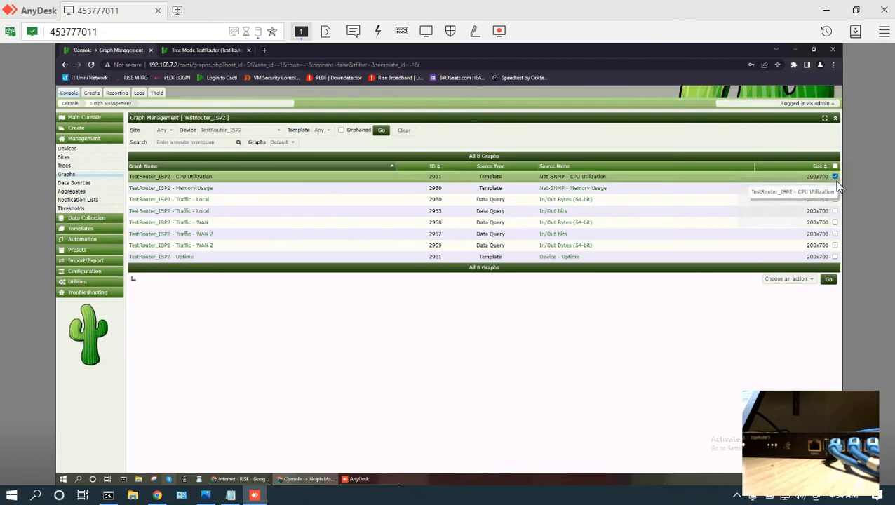
pyautogui.click(835, 188)
pyautogui.click(835, 199)
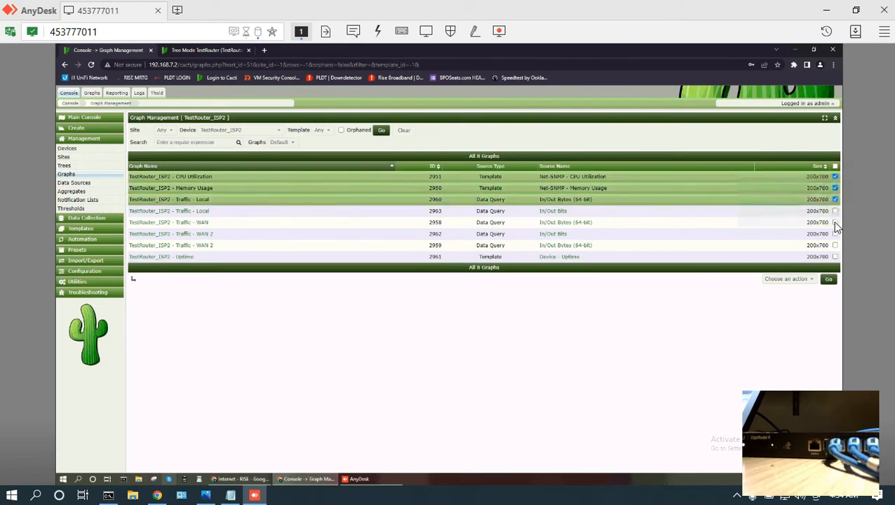
pyautogui.click(834, 222)
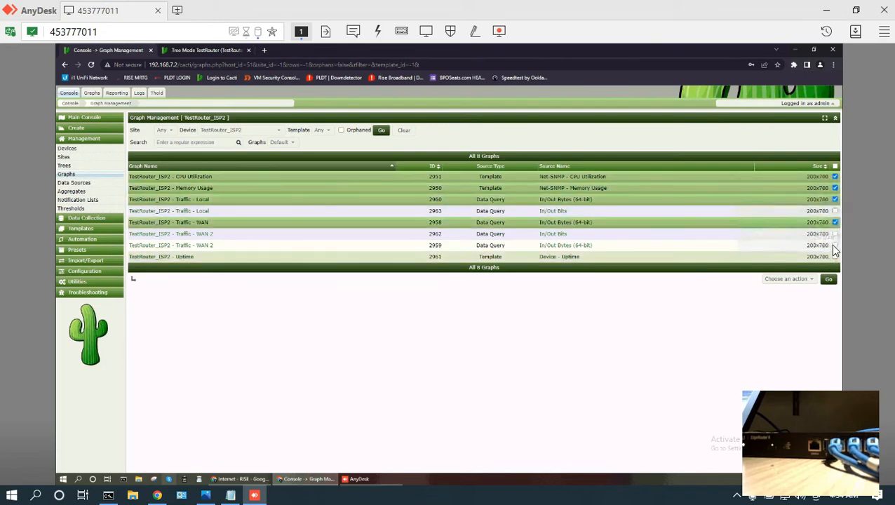
pyautogui.click(835, 245)
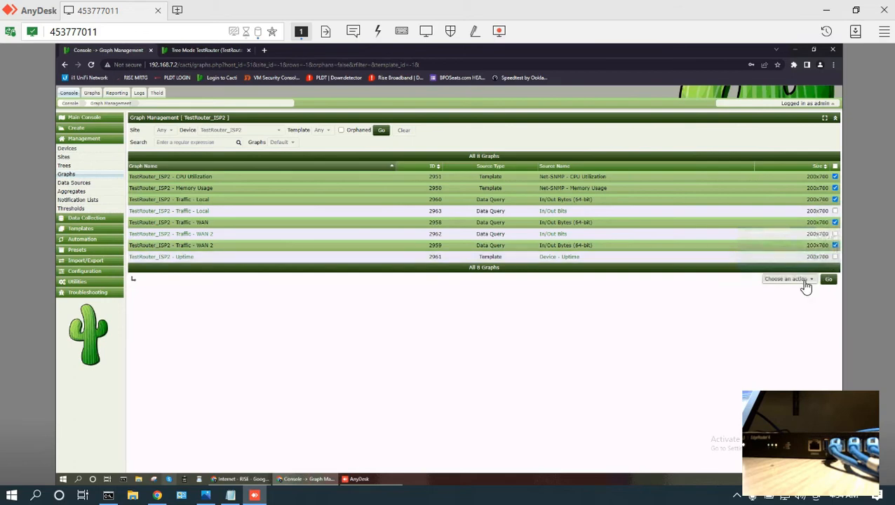
pyautogui.click(804, 280)
pyautogui.click(751, 302)
pyautogui.click(829, 280)
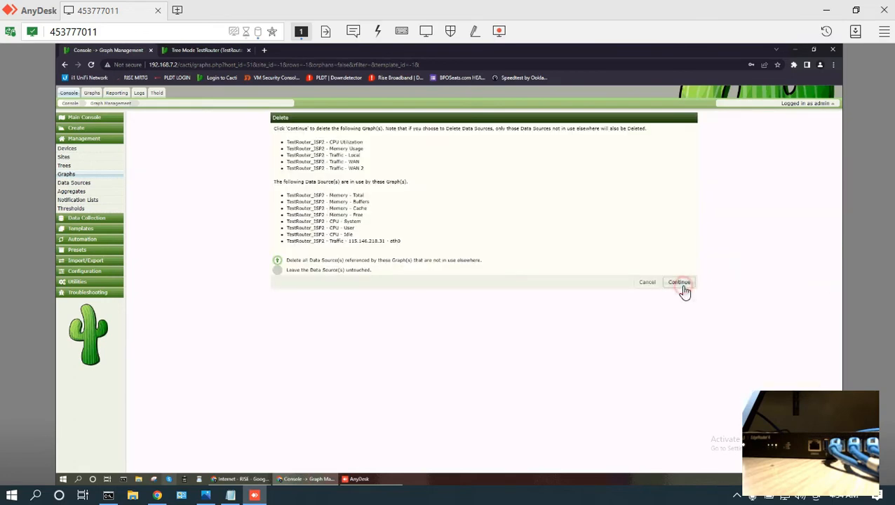
pyautogui.click(681, 284)
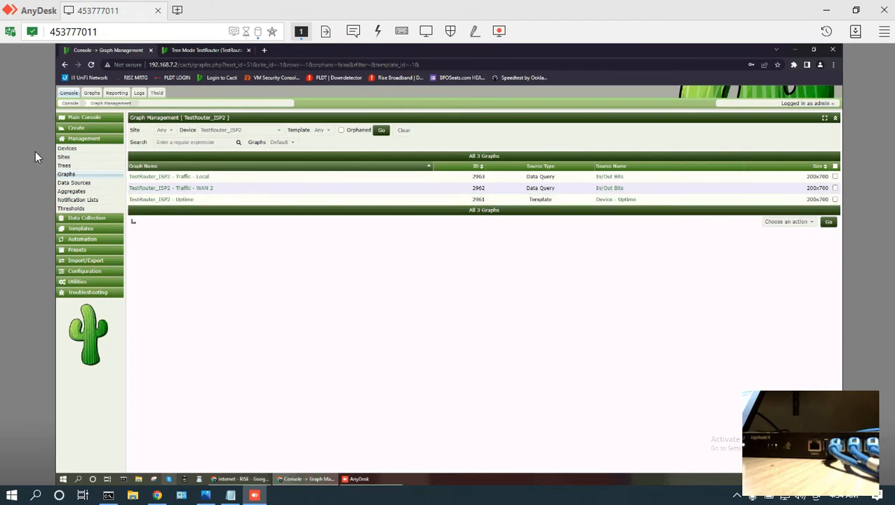
# Check the device list, and view the remaining graphs of TestRouter_ISP1 and TestRouter_ISP2 in the graph tree
pyautogui.click(70, 149)
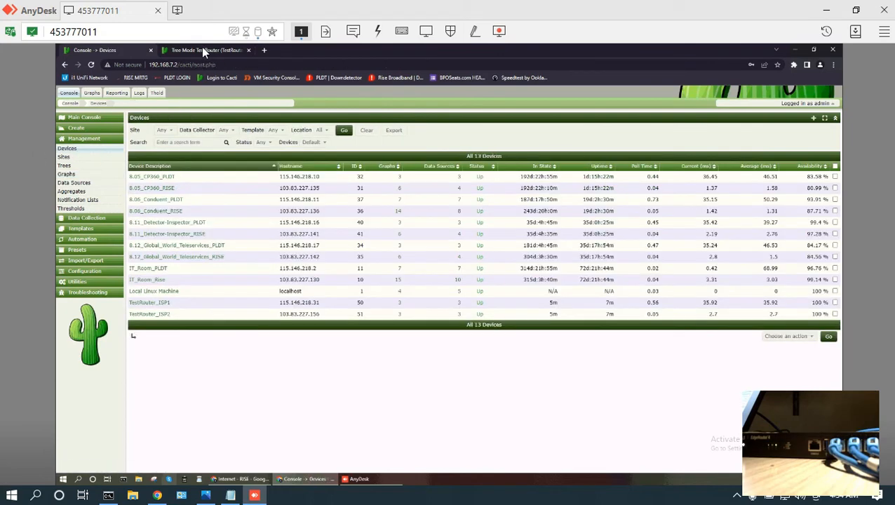
pyautogui.click(204, 50)
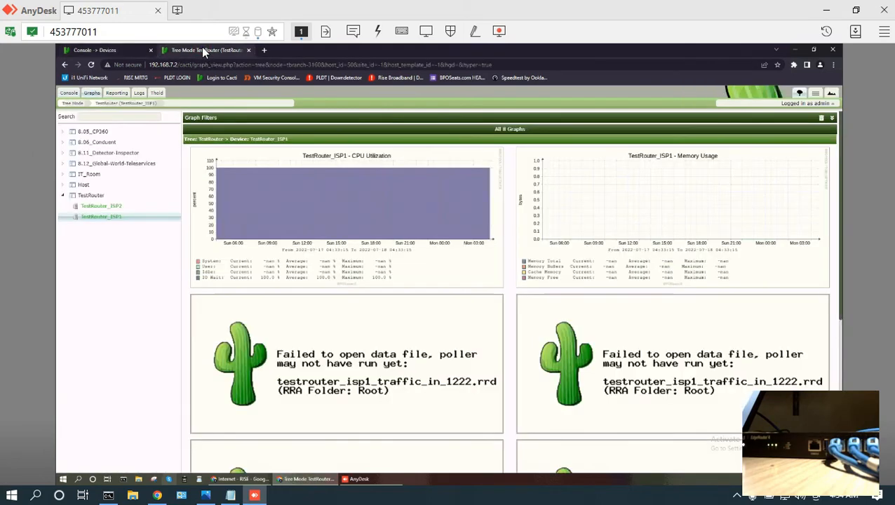
pyautogui.click(111, 223)
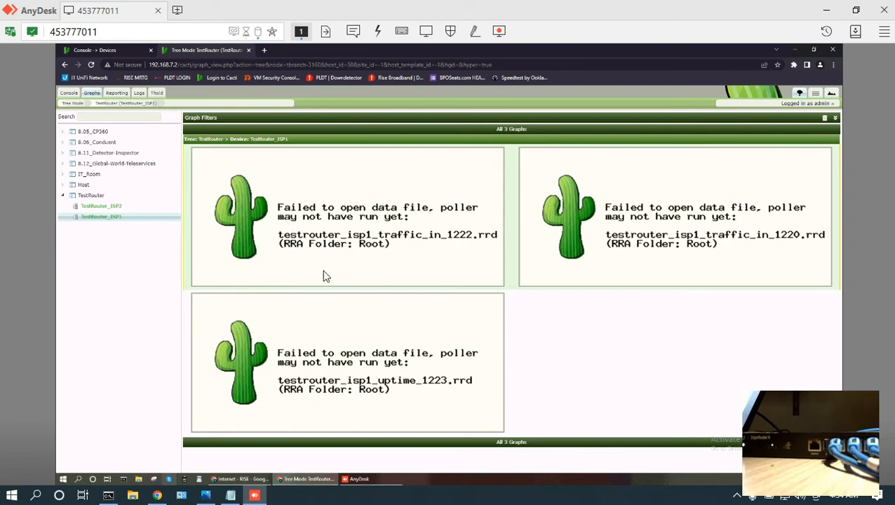
pyautogui.click(106, 205)
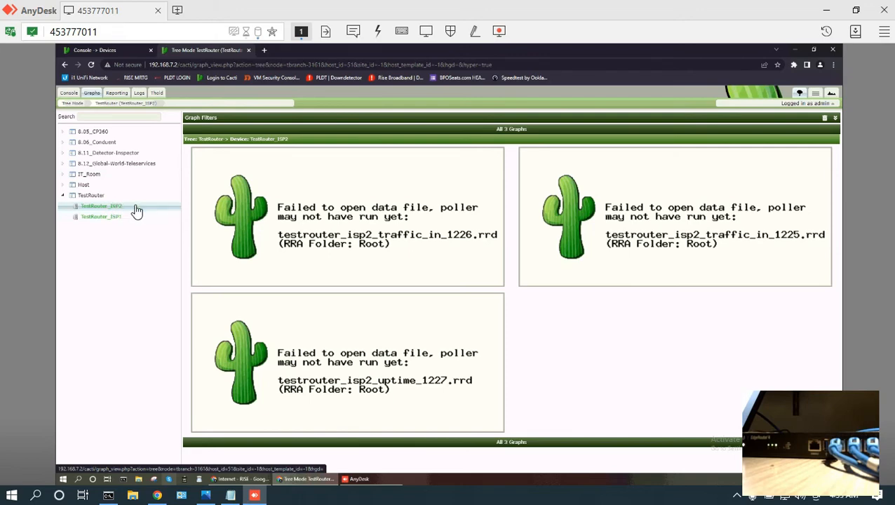
# Open the list of graph trees in the console and move TestRouter above Host
pyautogui.click(122, 49)
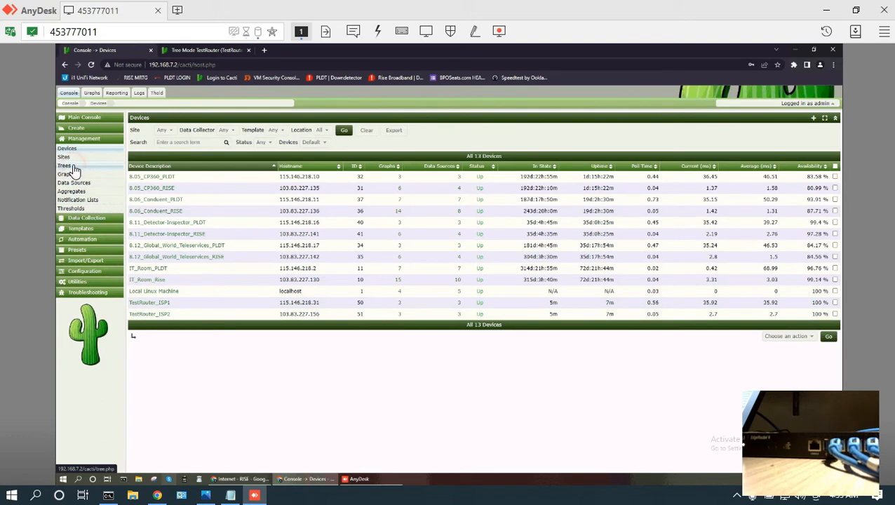
pyautogui.click(74, 167)
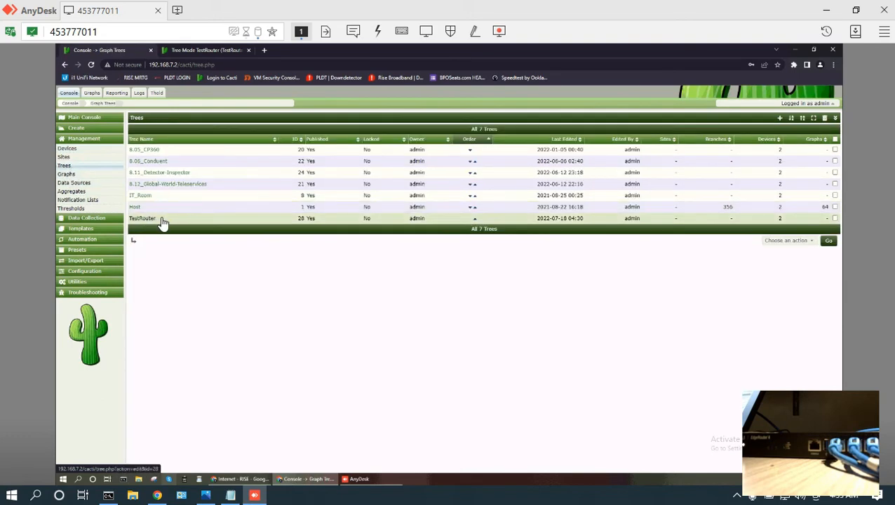
pyautogui.moveTo(140, 220); pyautogui.dragTo(211, 207)
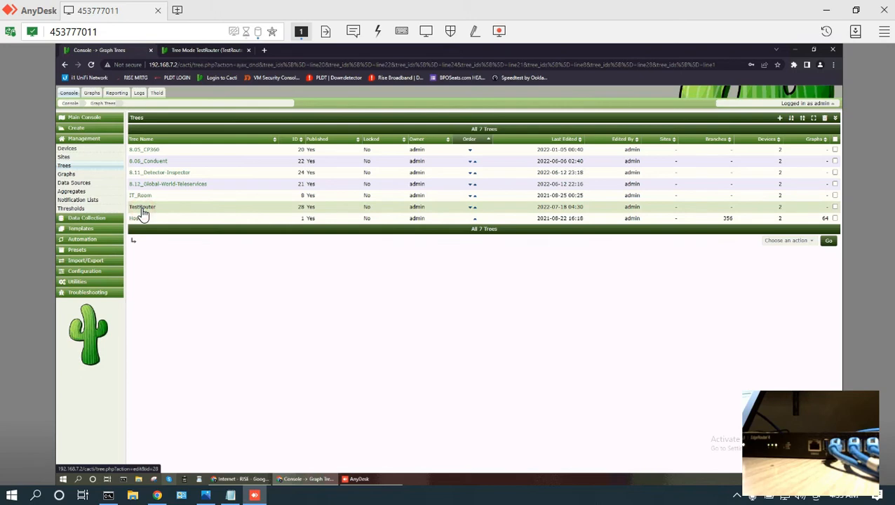
# Unlock the TestRouter tree for editing, place TestRouter_ISP1 above TestRouter_ISP2, and finish editing the tree
pyautogui.click(143, 209)
pyautogui.click(144, 172)
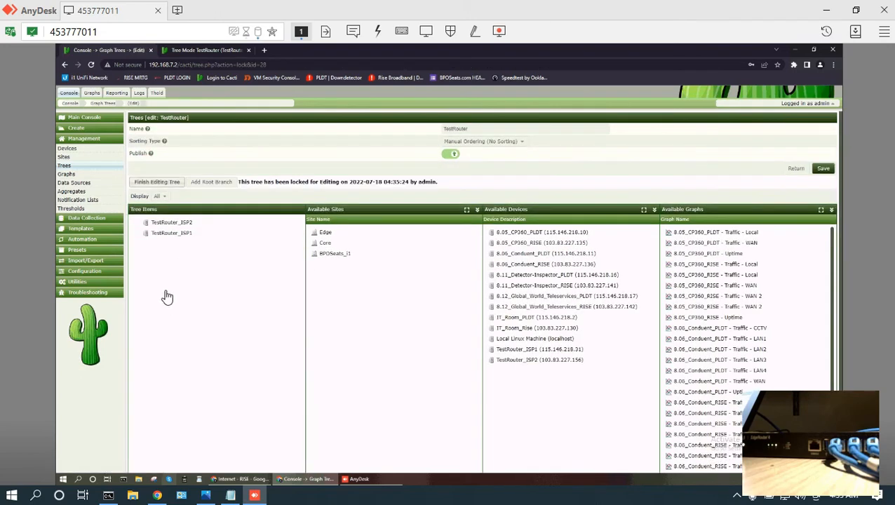
pyautogui.moveTo(165, 240); pyautogui.dragTo(163, 225)
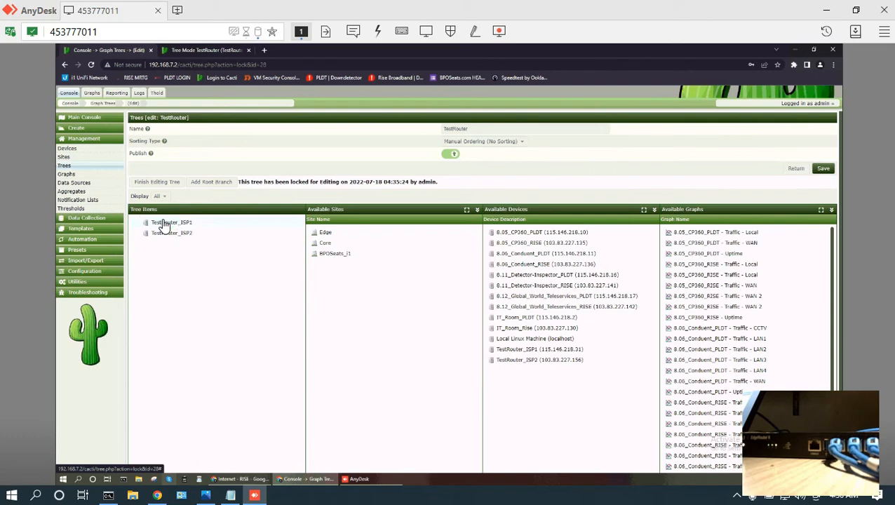
pyautogui.click(159, 182)
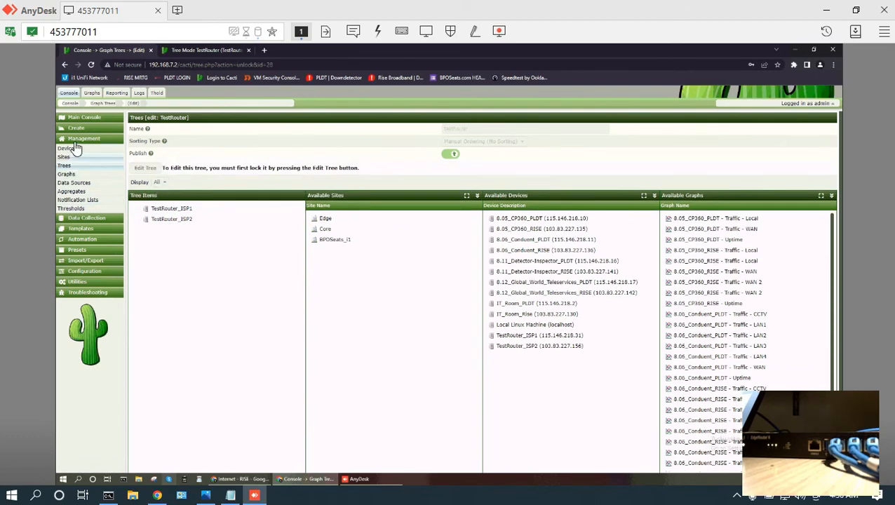
# Reload the graph tree view and inspect the graphs of both TestRouter devices in the new order
pyautogui.click(77, 148)
pyautogui.click(199, 51)
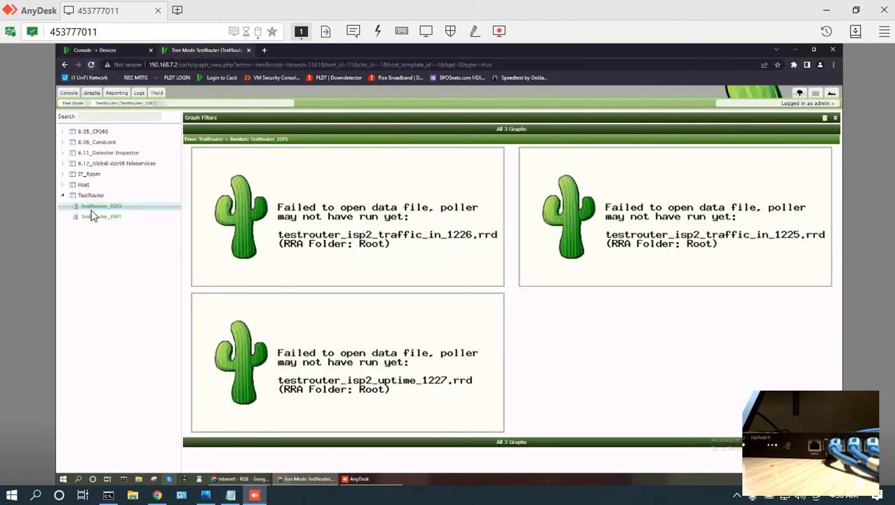
pyautogui.click(90, 65)
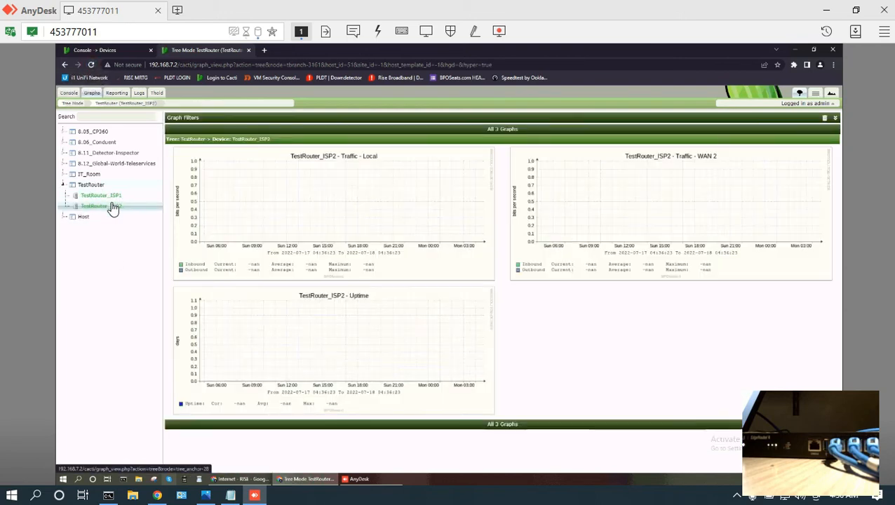
pyautogui.click(114, 197)
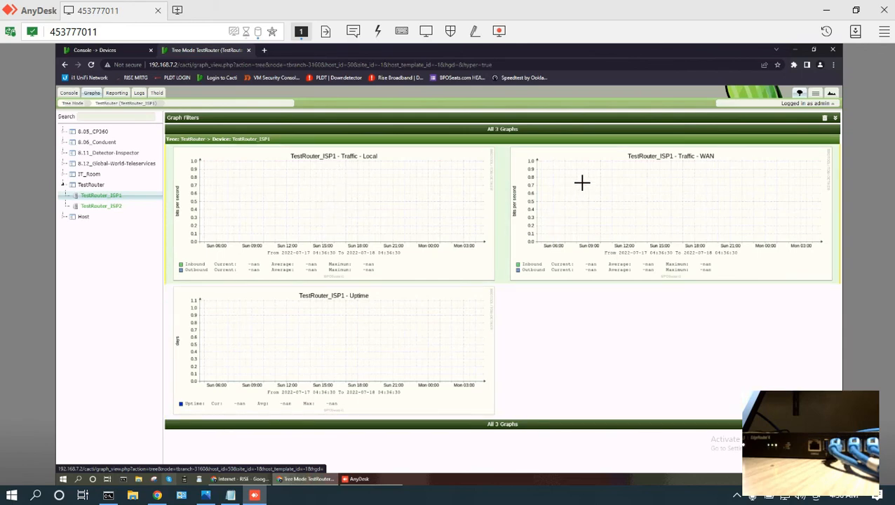
pyautogui.click(116, 209)
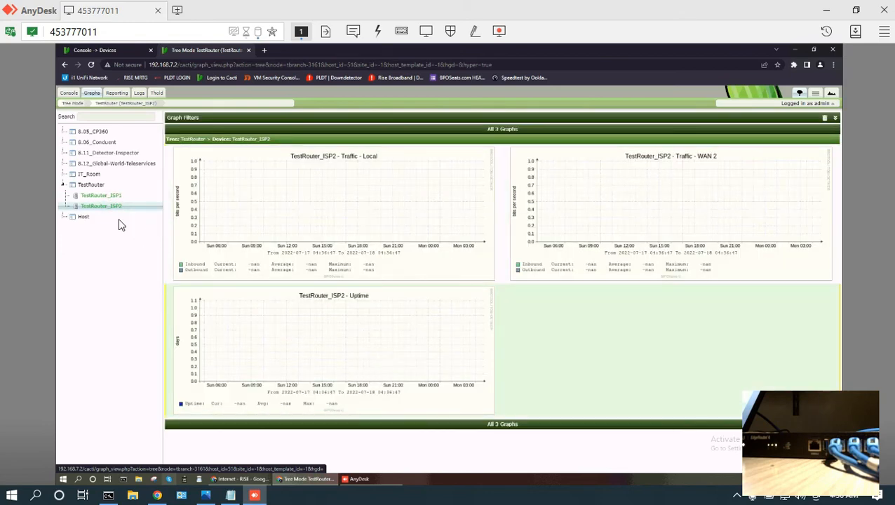
pyautogui.click(98, 196)
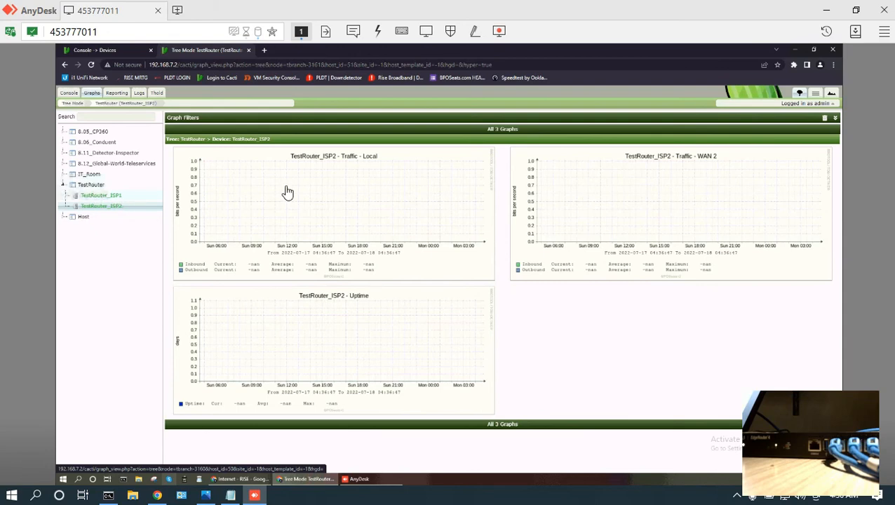
# Review the collected traffic and uptime graphs of TestRouter_ISP1 and TestRouter_ISP2, and switch to the Ubiquity Monitor Bandwidth and Uptime.jpg image
pyautogui.click(103, 199)
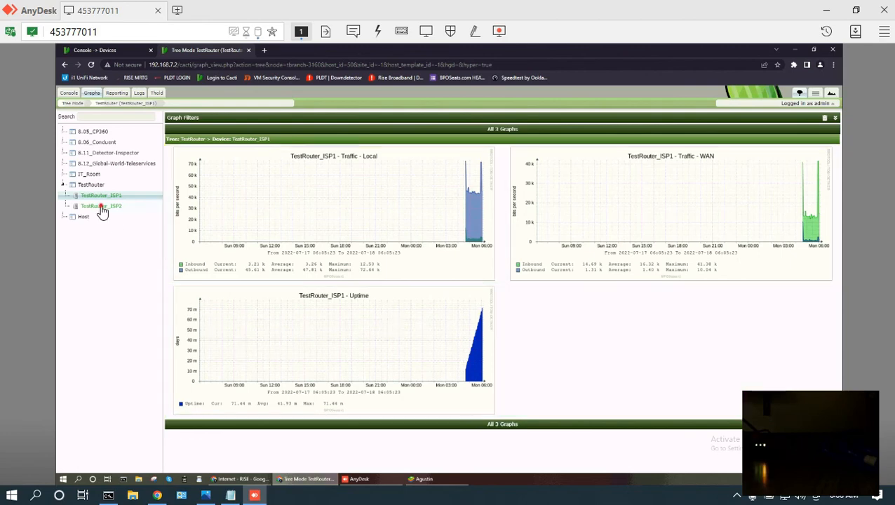
pyautogui.click(102, 207)
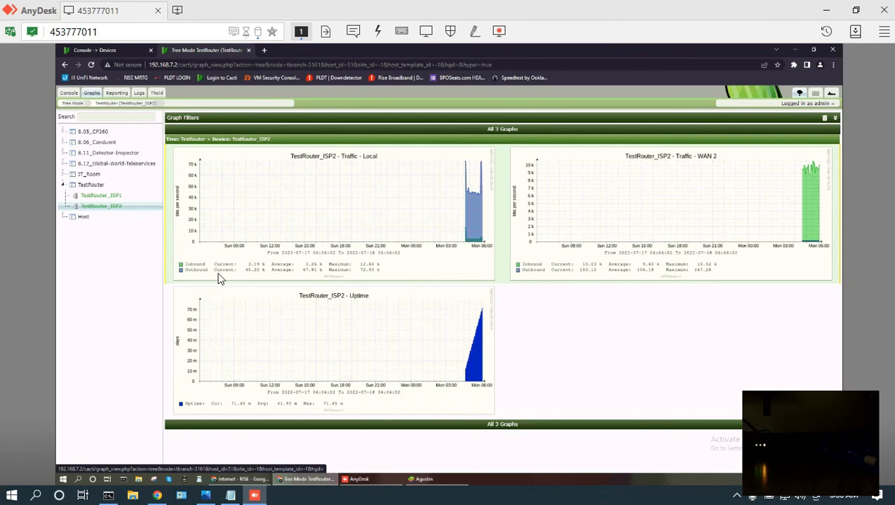
pyautogui.click(107, 197)
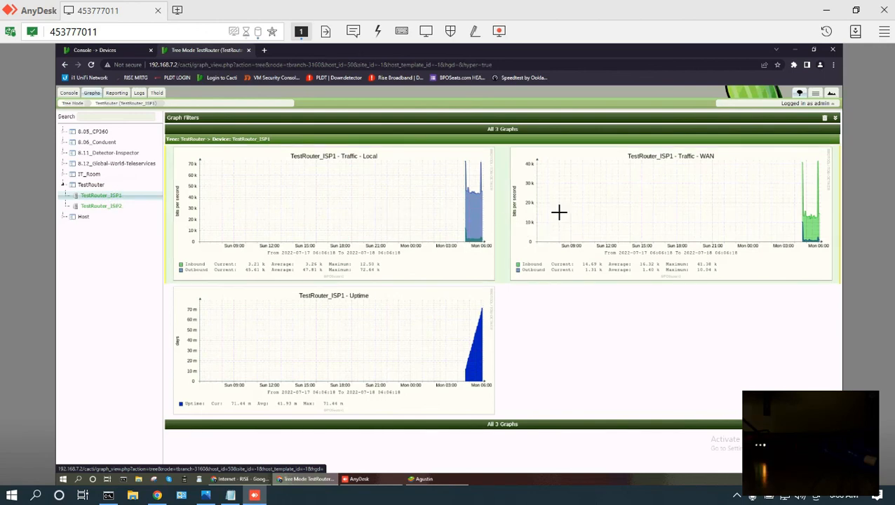
pyautogui.hotkey('alt', 'Tab')
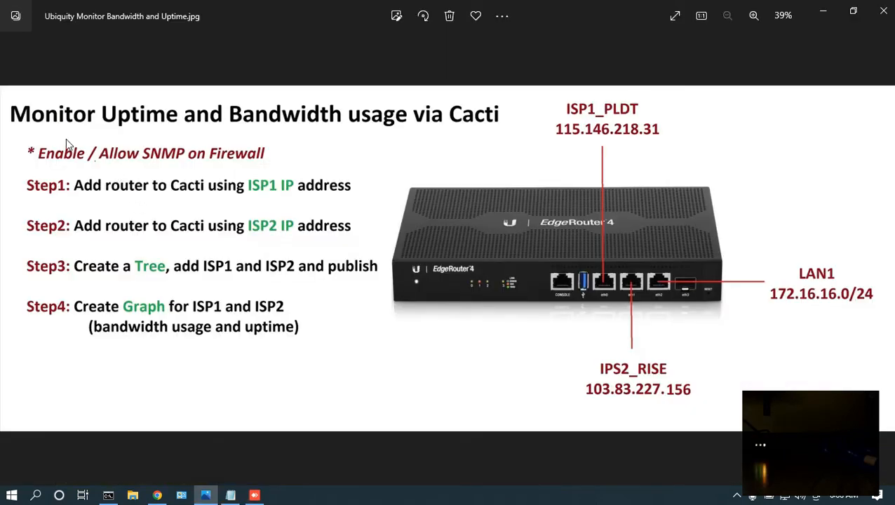